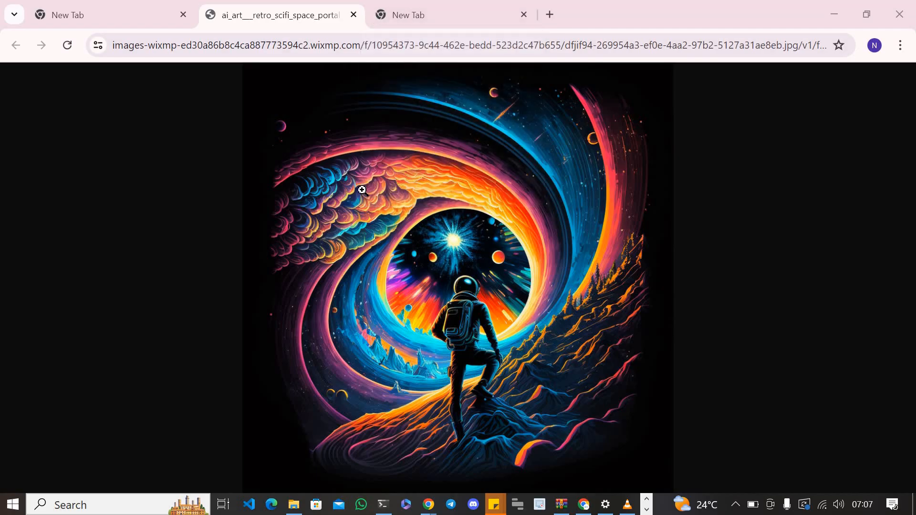
# - Search the web for "gamma ai" in the empty tab and open the Gamma website from the results
pyautogui.click(442, 9)
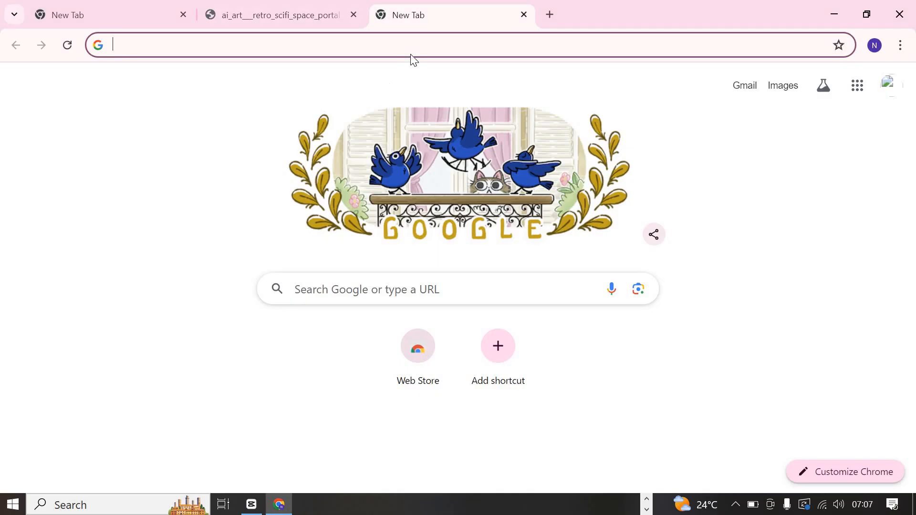
pyautogui.click(416, 42)
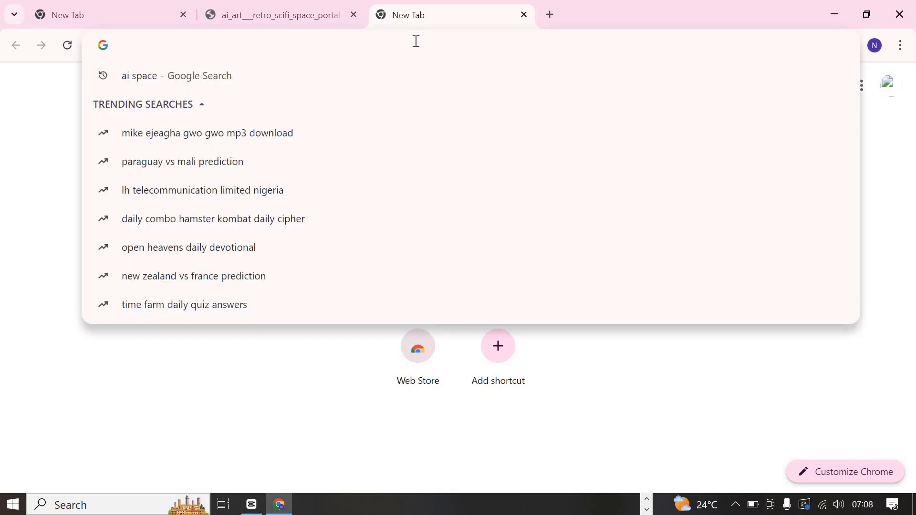
pyautogui.write('gamm')
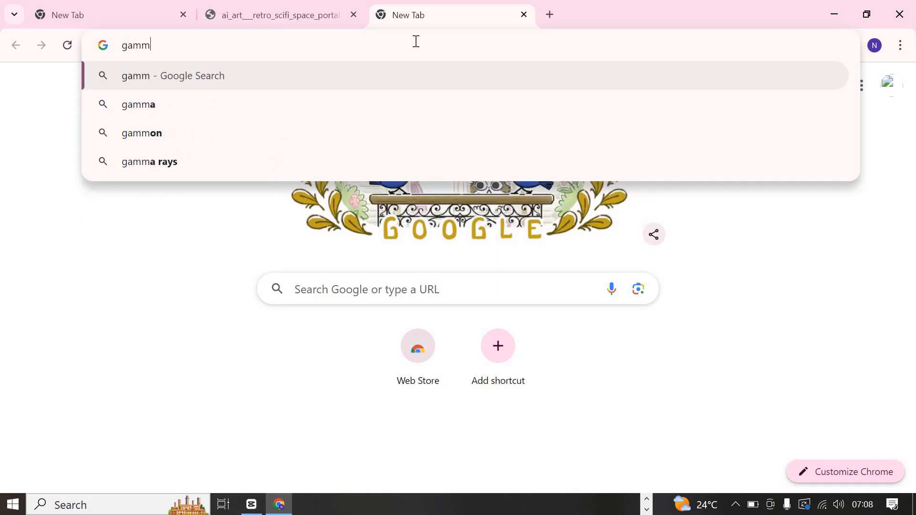
pyautogui.write('a ai')
pyautogui.press('Return')
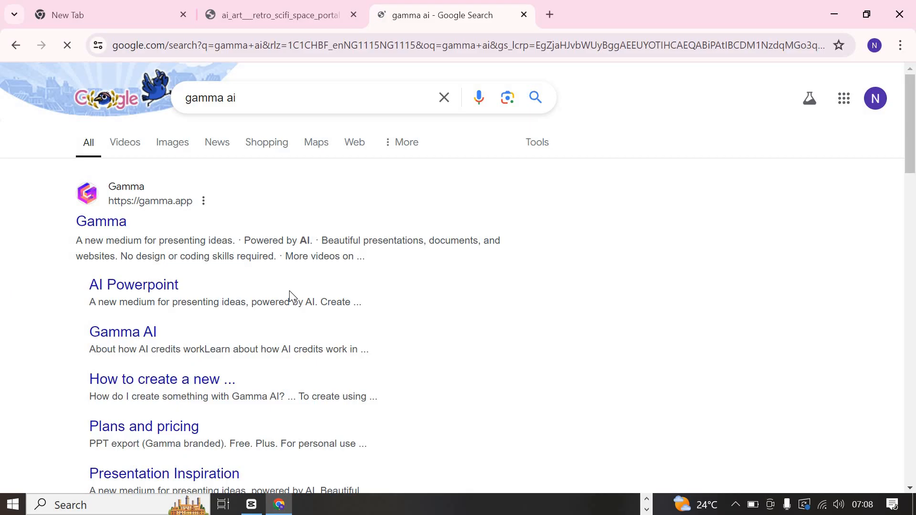
pyautogui.click(110, 221)
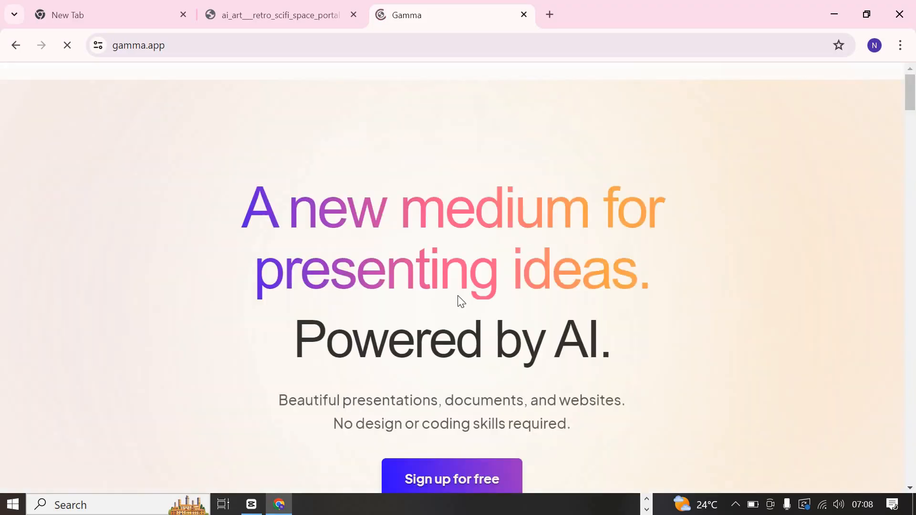
# - Look over the Gamma homepage, including its introduction and video section
pyautogui.scroll(-4, 508, 237)
pyautogui.scroll(4, 510, 239)
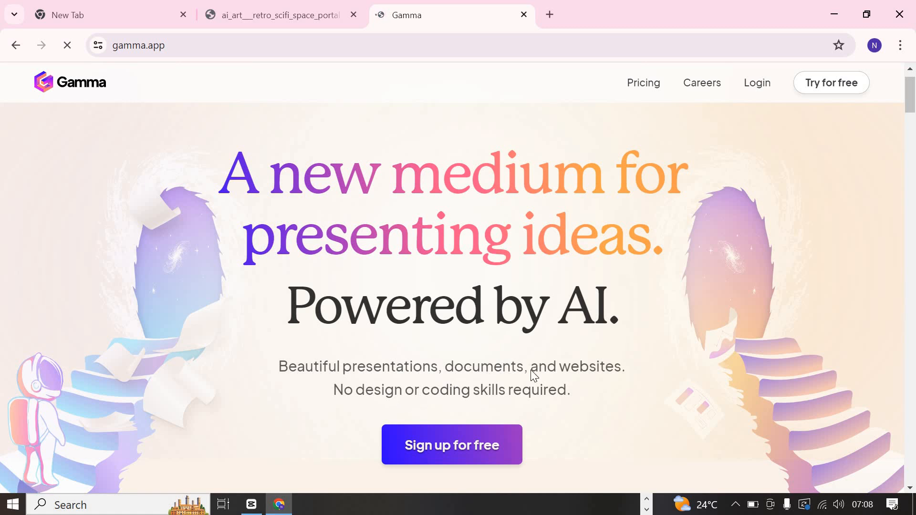
pyautogui.scroll(-1, 531, 370)
pyautogui.scroll(-3, 533, 376)
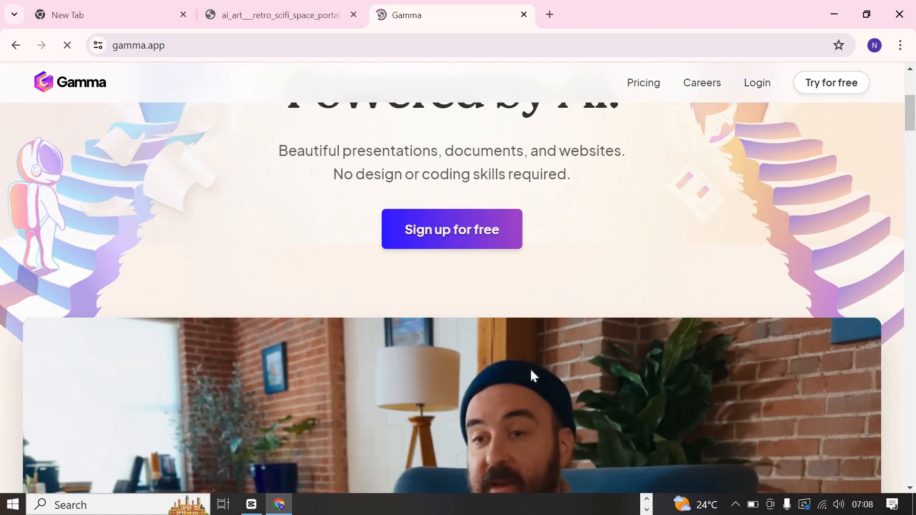
pyautogui.scroll(-4, 531, 368)
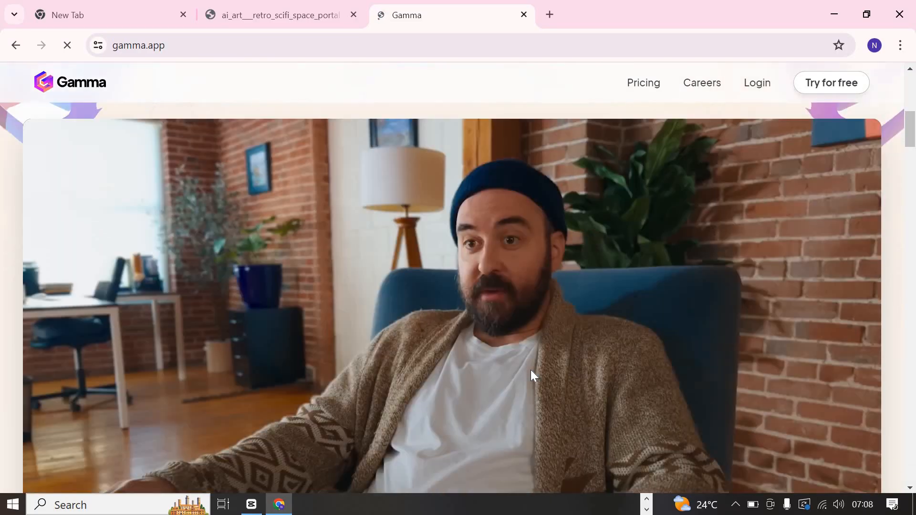
pyautogui.scroll(7, 705, 236)
pyautogui.scroll(2, 748, 155)
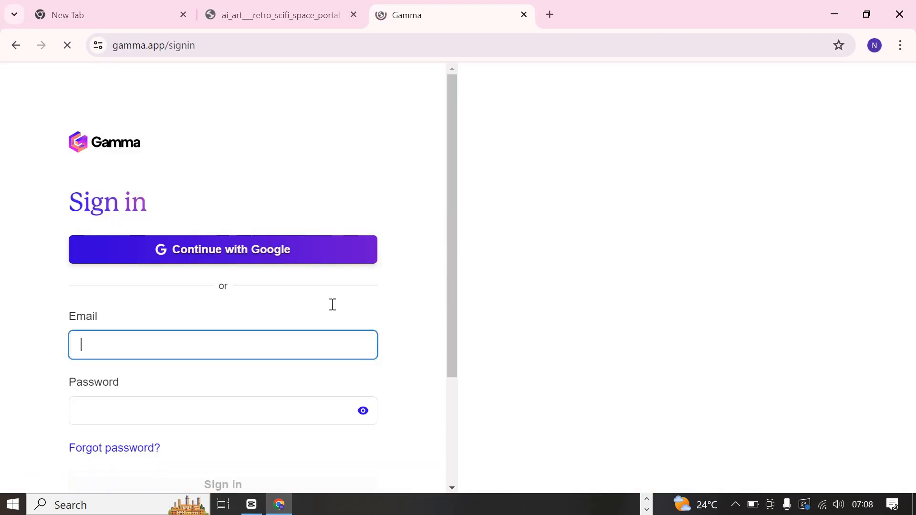
# - Sign in to Gamma with the existing Google account and create a Personal workspace under the suggested name
pyautogui.scroll(-3, 272, 168)
pyautogui.click(272, 105)
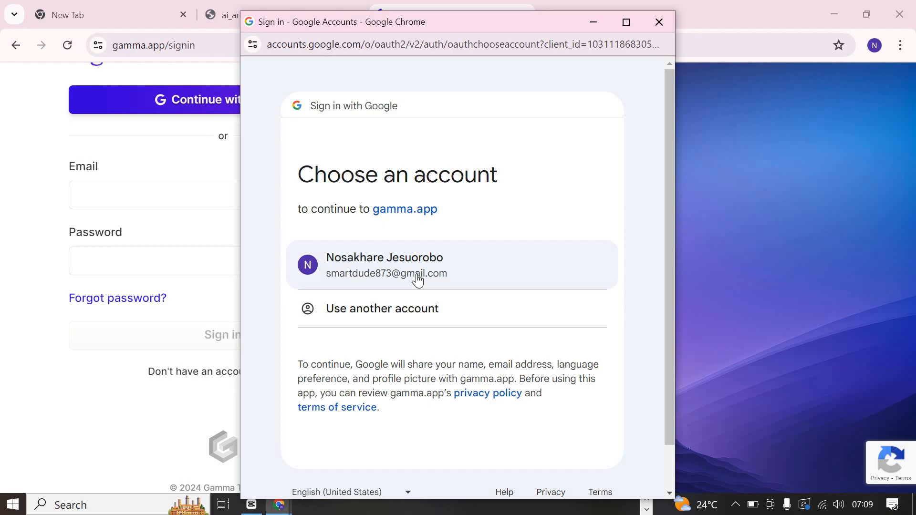
pyautogui.click(380, 273)
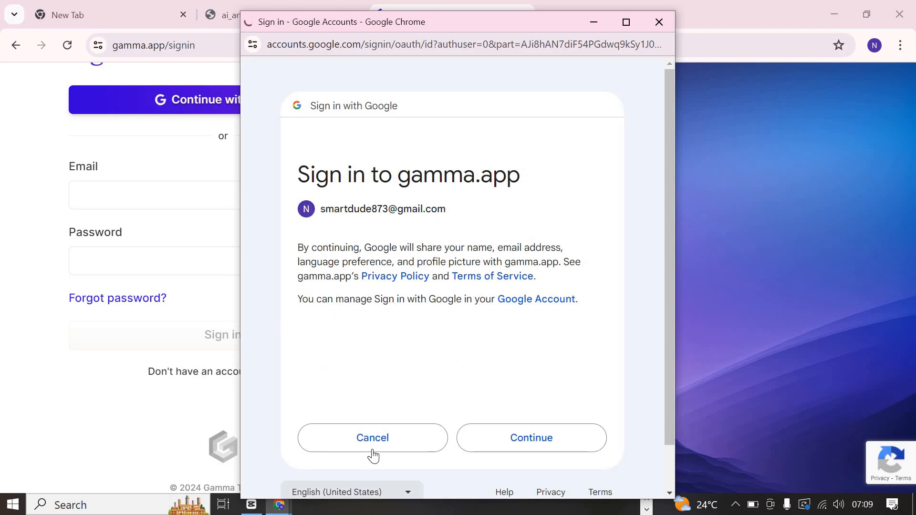
pyautogui.click(527, 438)
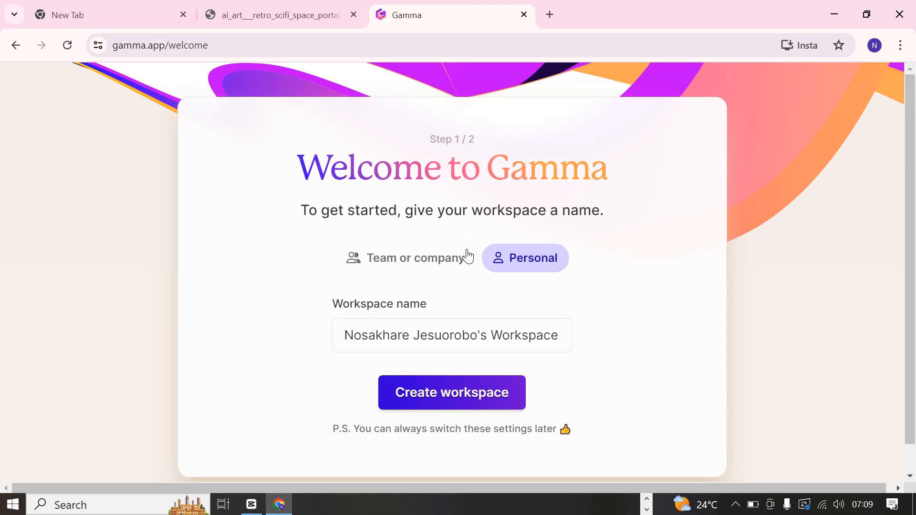
pyautogui.scroll(-1, 466, 256)
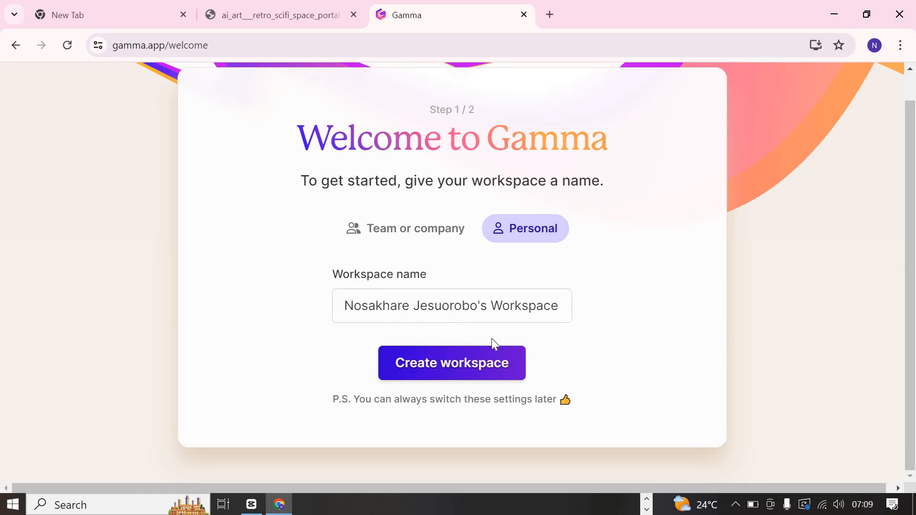
pyautogui.click(453, 367)
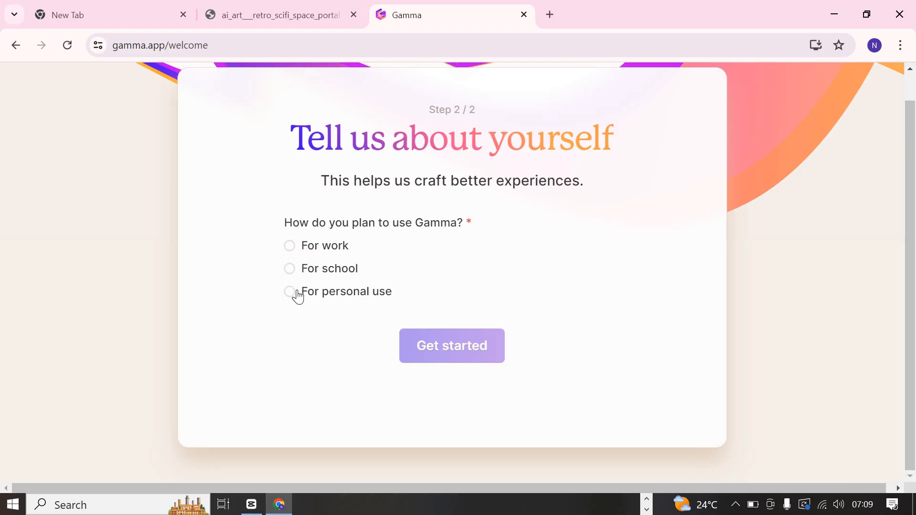
# - Submit the introductory survey with For work as the use, Data as the kind of work, and From a friend or colleague as the referral
pyautogui.click(315, 289)
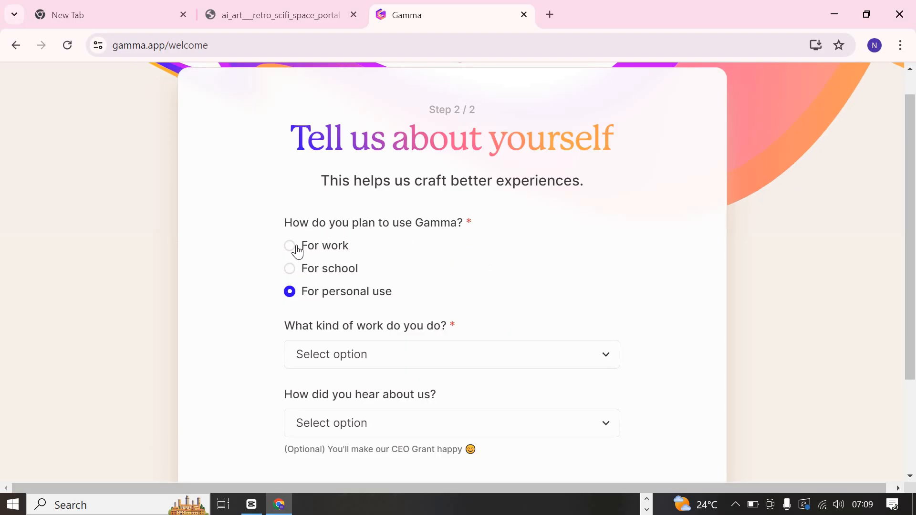
pyautogui.click(296, 246)
pyautogui.scroll(-3, 514, 229)
pyautogui.click(518, 232)
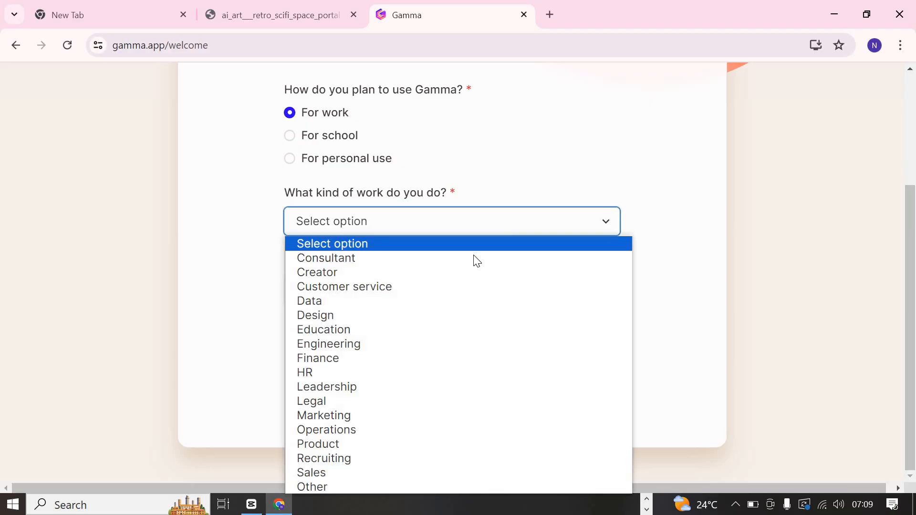
pyautogui.click(441, 305)
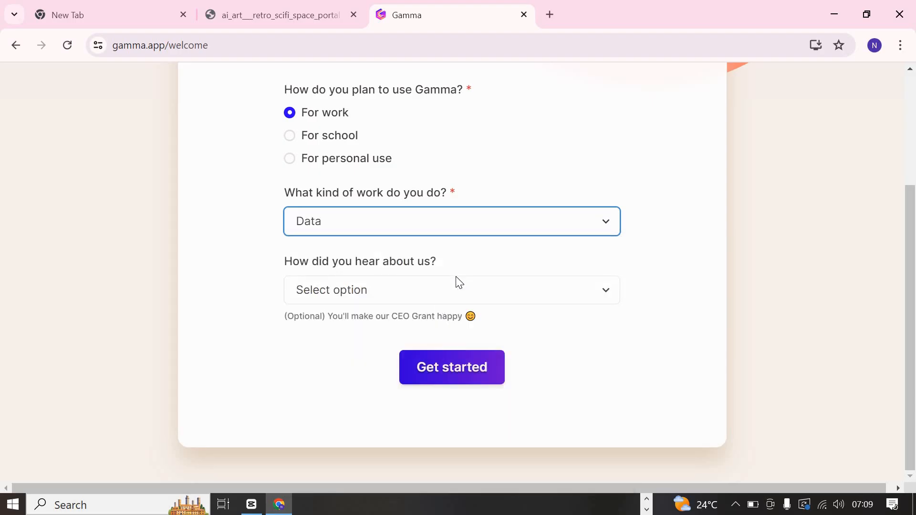
pyautogui.click(456, 287)
pyautogui.press('Down')
pyautogui.press('Down')
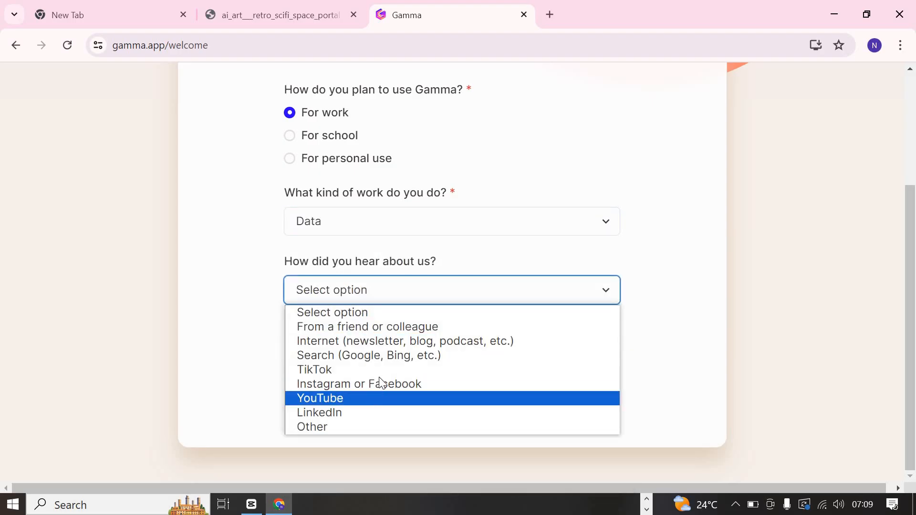
pyautogui.click(425, 328)
pyautogui.click(433, 364)
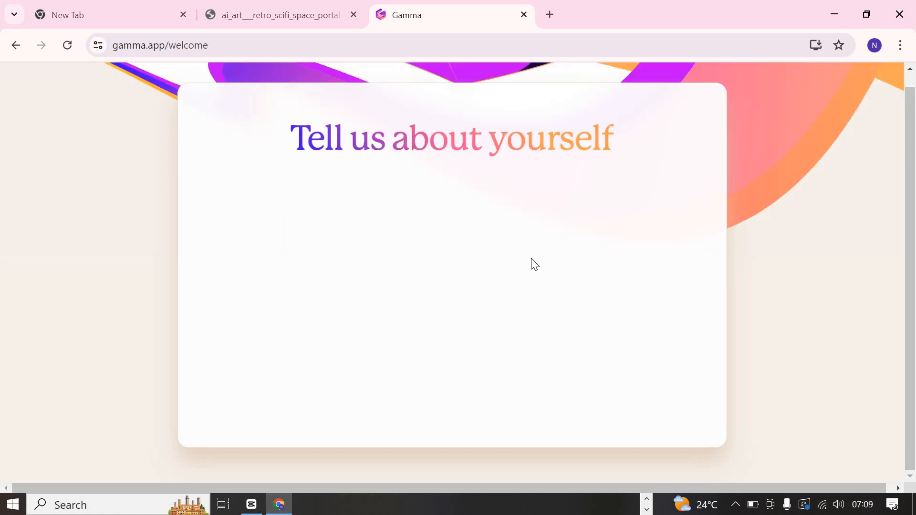
# - Choose Generate as the way to get started, creating from a one-line prompt
pyautogui.scroll(-2, 532, 262)
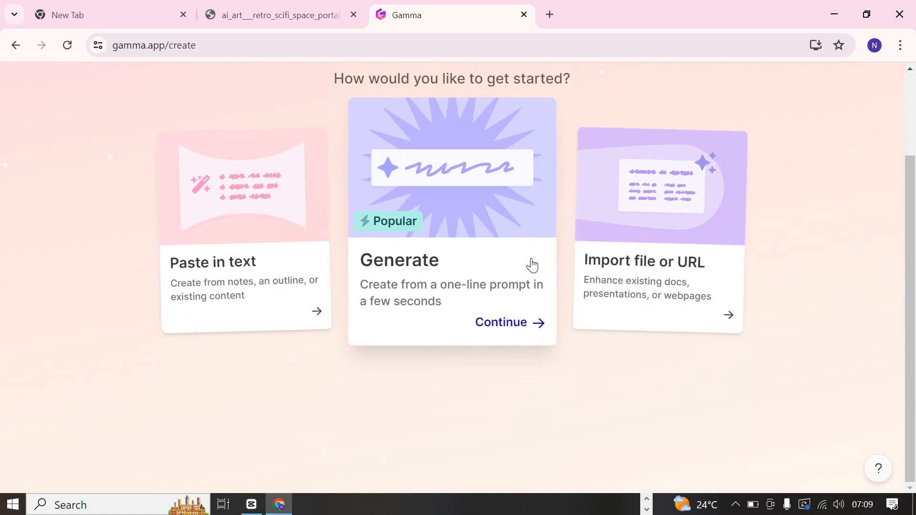
pyautogui.scroll(1, 533, 266)
pyautogui.scroll(-1, 533, 265)
pyautogui.scroll(2, 532, 265)
pyautogui.scroll(-2, 533, 265)
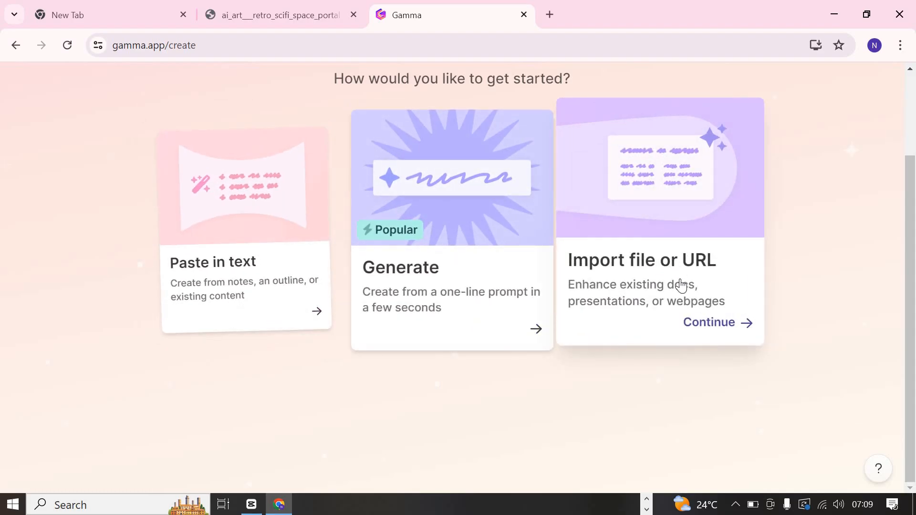
pyautogui.click(467, 294)
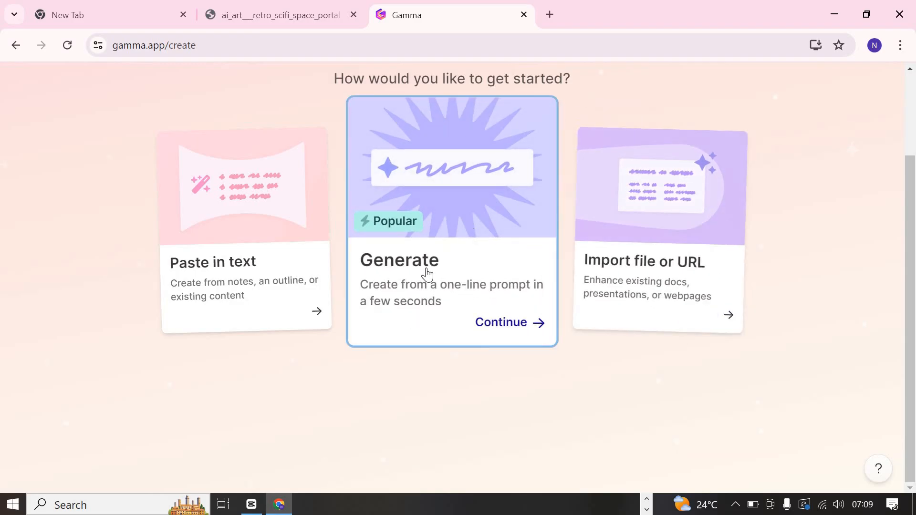
pyautogui.click(505, 328)
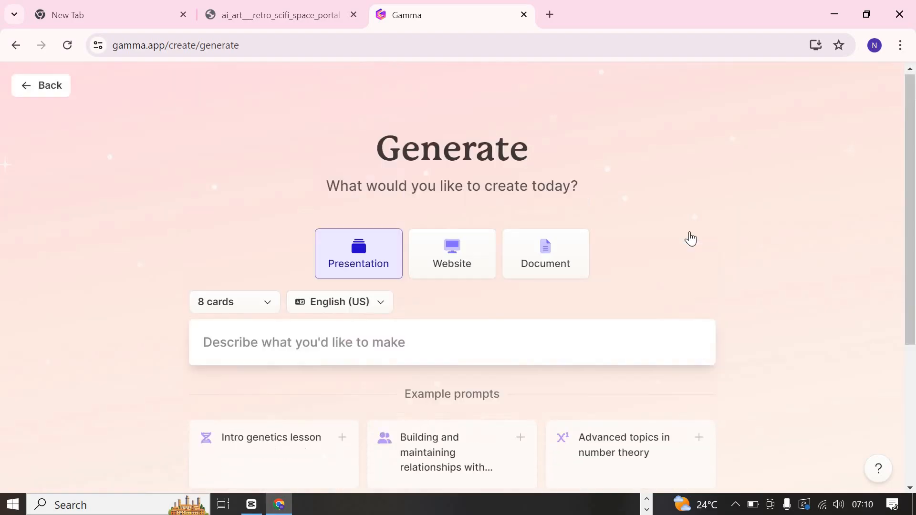
# - Look through the Generate page's content types, card and language settings, and example prompts
pyautogui.scroll(-5, 690, 237)
pyautogui.scroll(5, 549, 228)
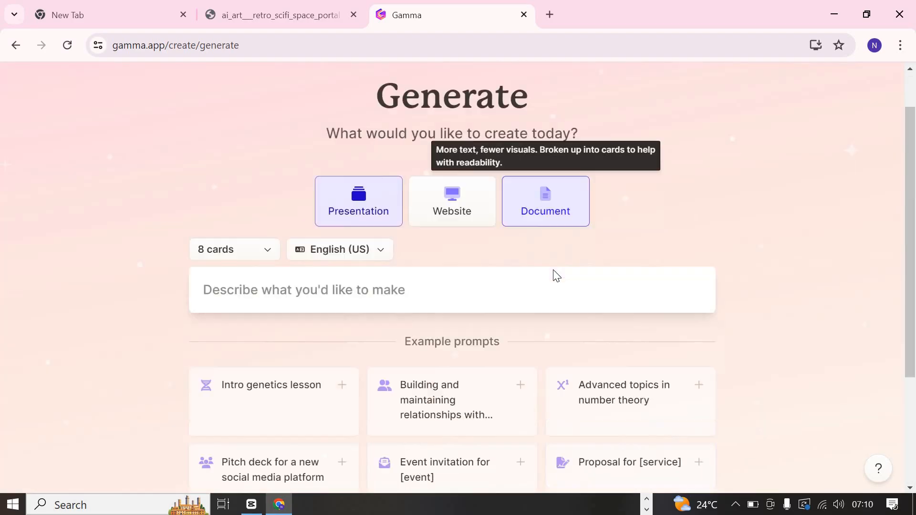
pyautogui.scroll(-5, 553, 276)
pyautogui.scroll(2, 554, 276)
pyautogui.scroll(-1, 554, 275)
pyautogui.scroll(-1, 554, 276)
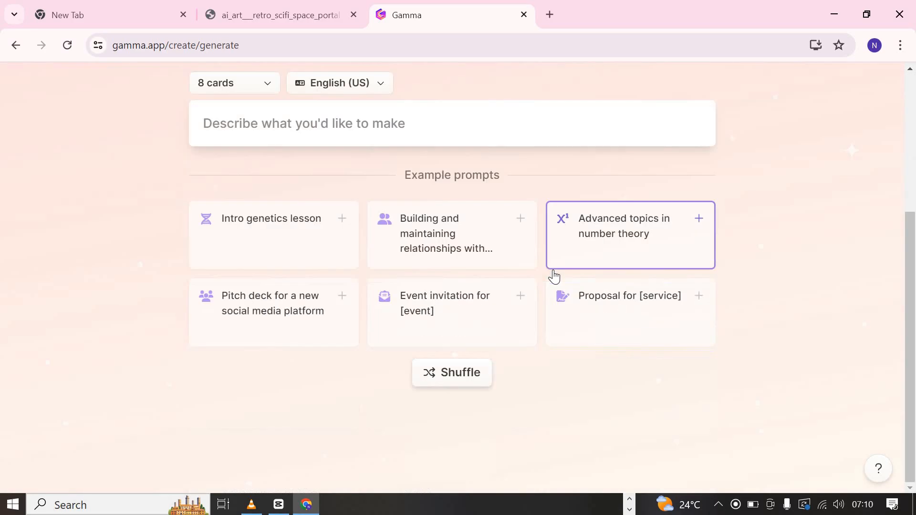
pyautogui.scroll(4, 554, 272)
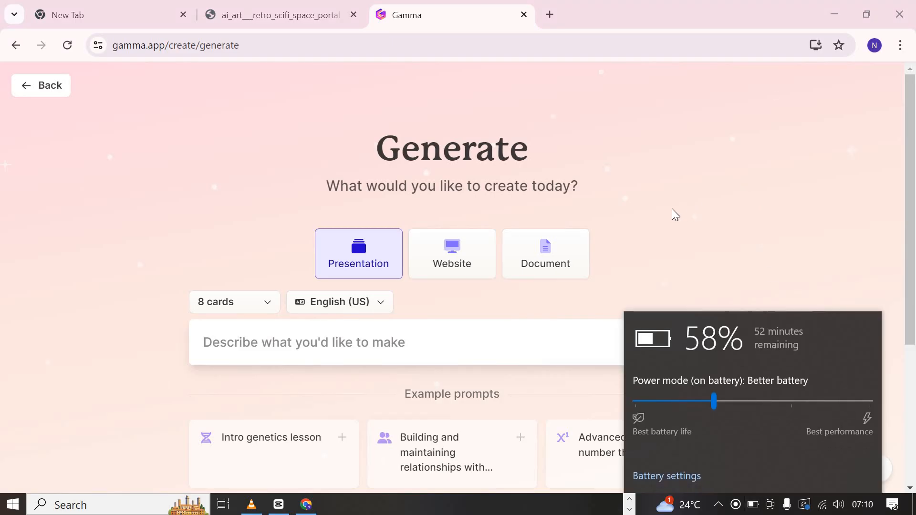
# - Set the computer's power mode on battery to Battery saver
pyautogui.click(672, 208)
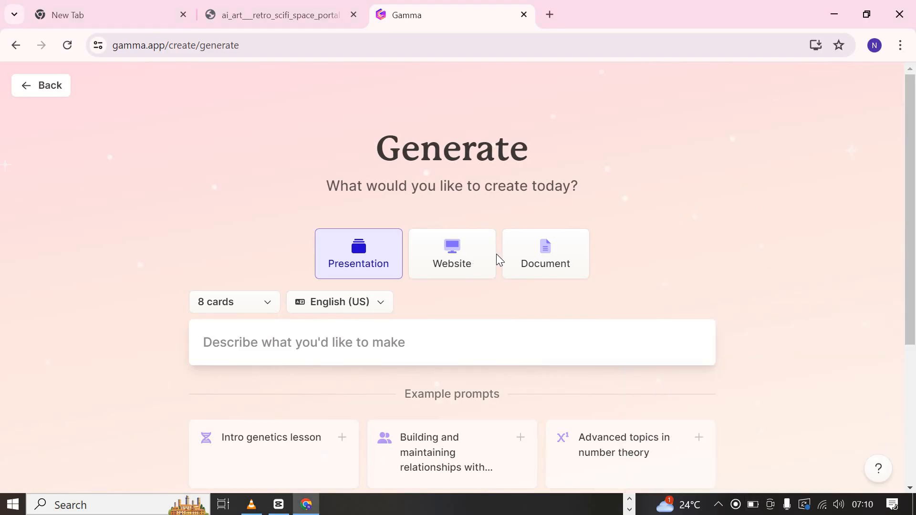
pyautogui.click(753, 505)
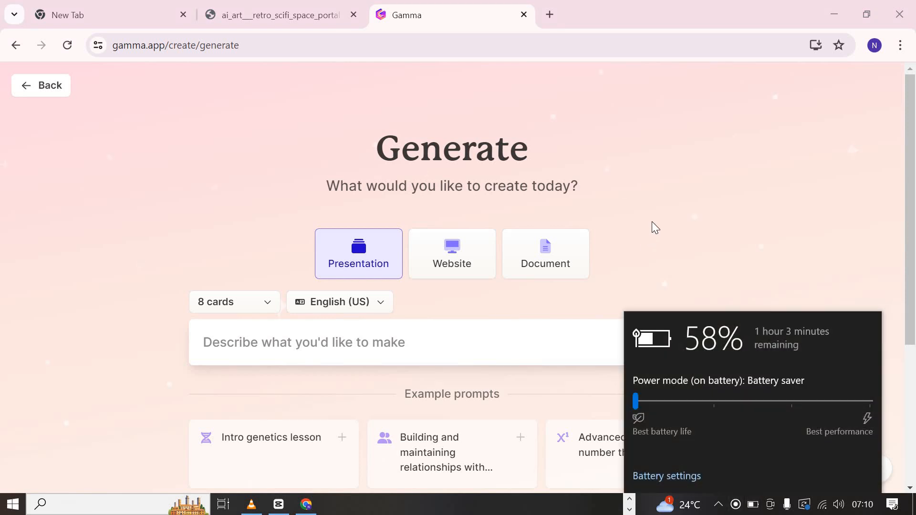
pyautogui.click(652, 221)
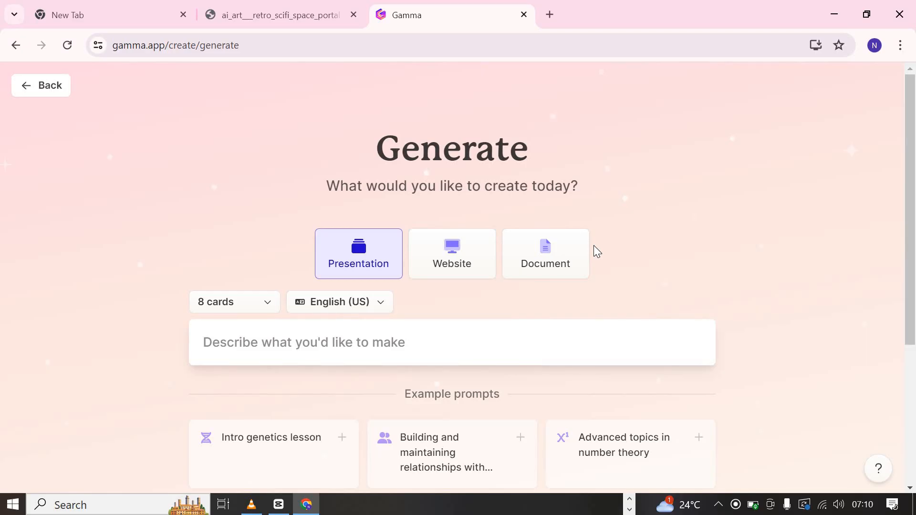
# - Decline caret browsing and raise the screen brightness
pyautogui.press('F7')
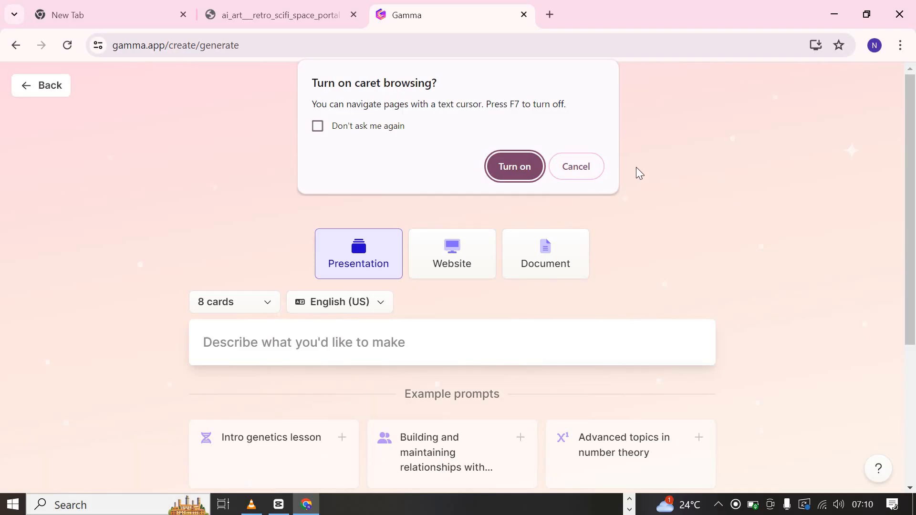
pyautogui.click(595, 167)
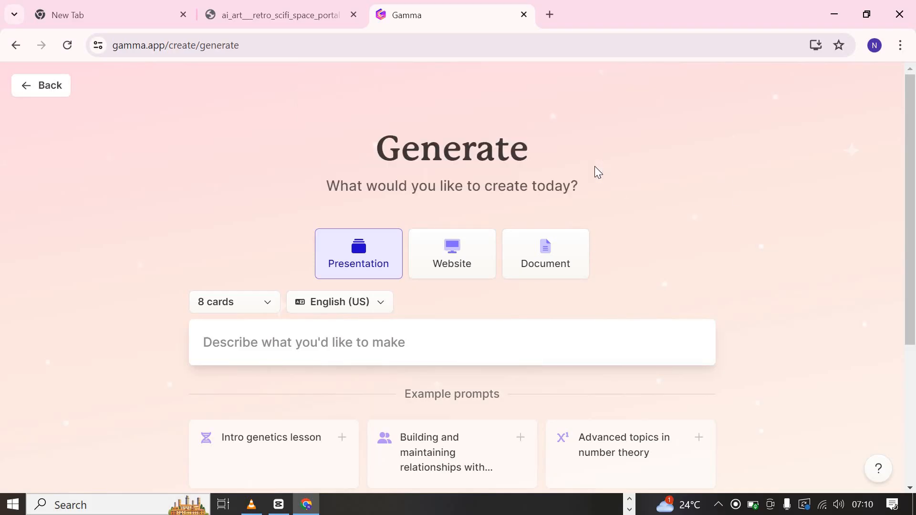
pyautogui.press('XF86MonBrightnessUp')
pyautogui.press('XF86MonBrightnessUp')
pyautogui.press('XF86MonBrightnessUp')
pyautogui.press('XF86MonBrightnessUp')
pyautogui.press('XF86MonBrightnessUp')
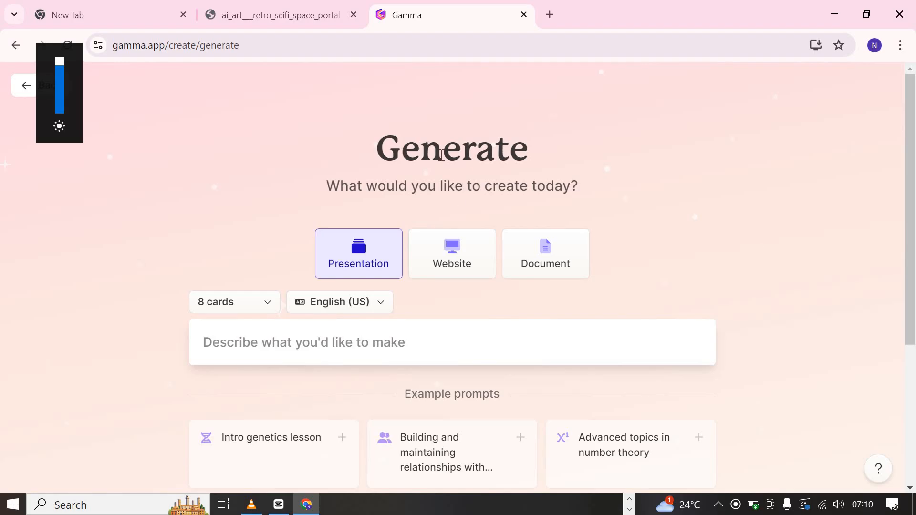
pyautogui.click(342, 351)
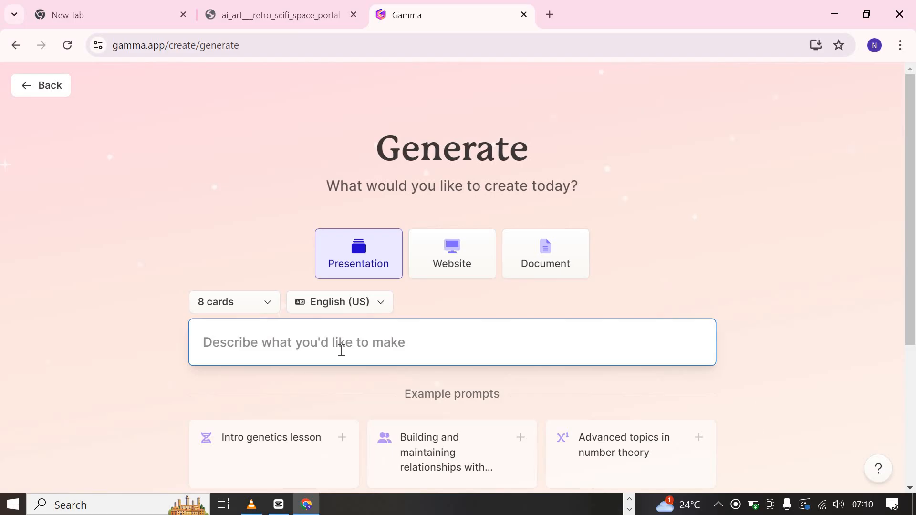
pyautogui.write('healthc')
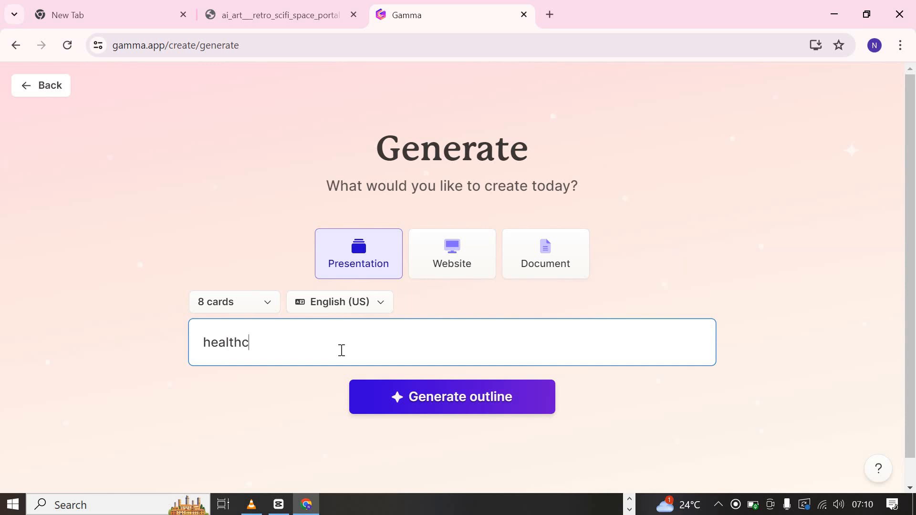
pyautogui.write('are for chil')
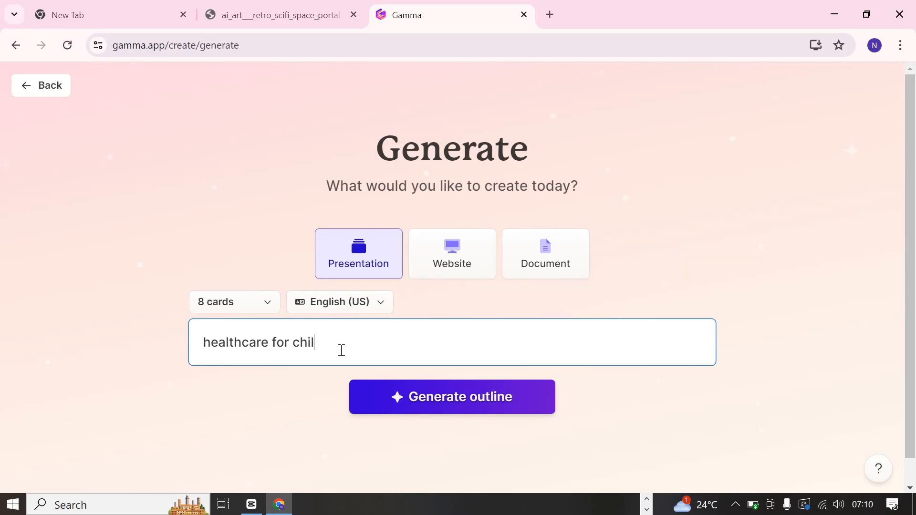
pyautogui.write('dr')
pyautogui.hotkey('ctrl', 'BackSpace')
pyautogui.hotkey('ctrl', 'BackSpace')
pyautogui.hotkey('ctrl', 'BackSpace')
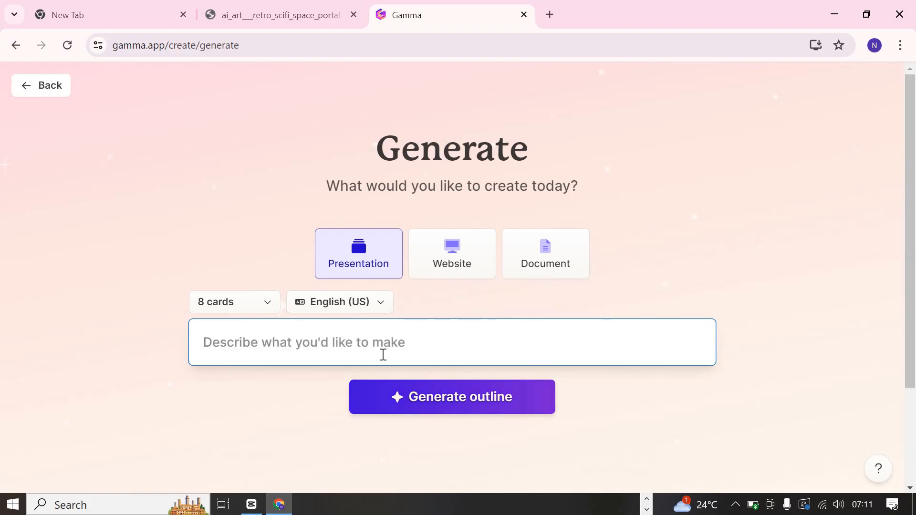
# - Enter the prompt "ai for the physically disabled" and generate the presentation outline
pyautogui.write('ai for the disabled')
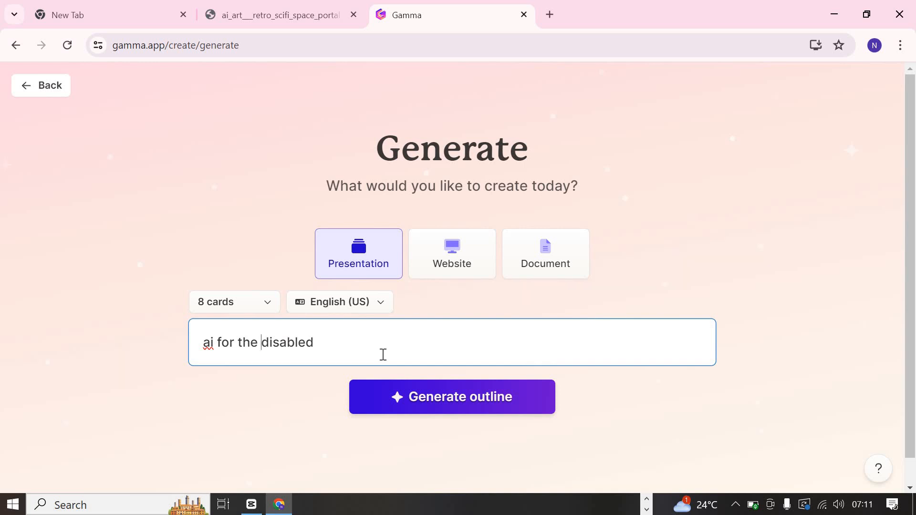
pyautogui.write('physic')
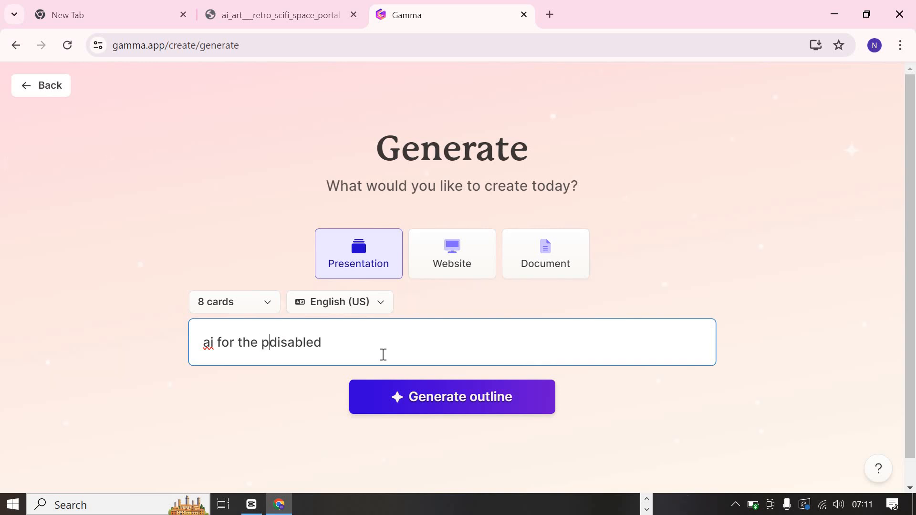
pyautogui.write('ally')
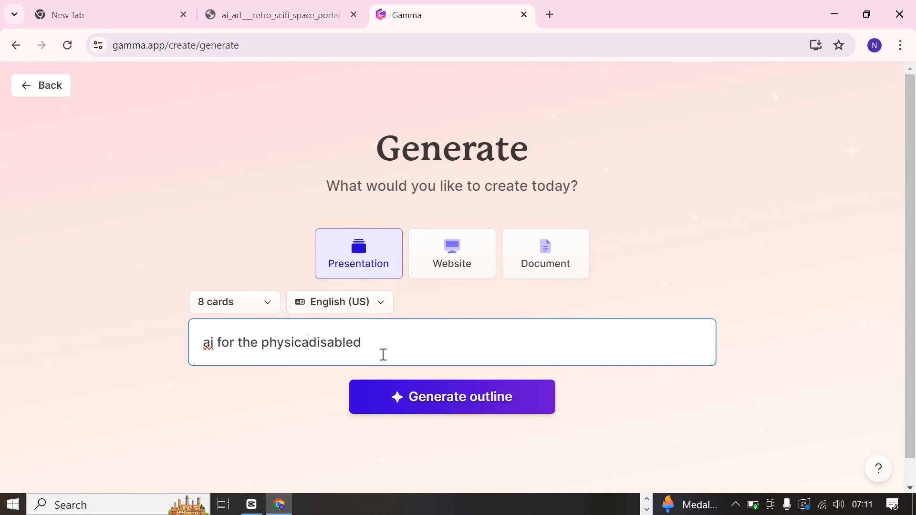
pyautogui.click(402, 395)
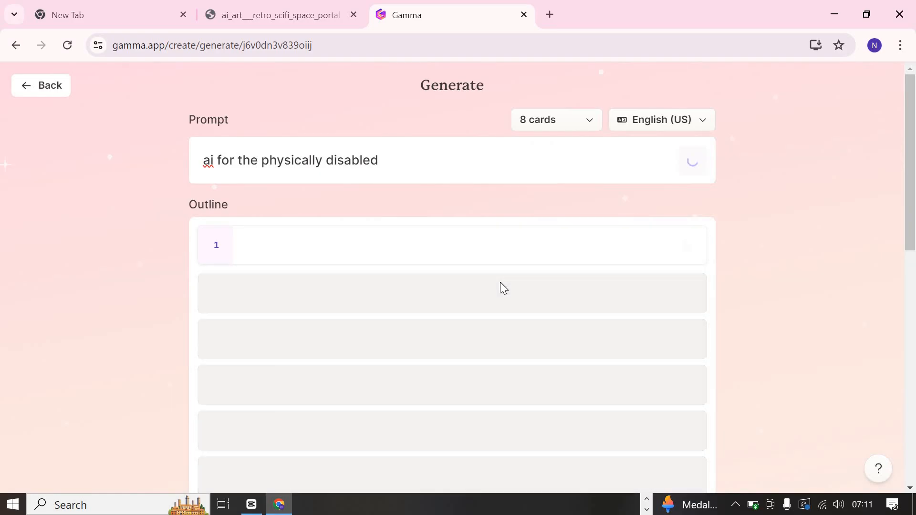
# - Review the generated outline's card titles and the available card counts, keeping 8 cards
pyautogui.scroll(-2, 500, 282)
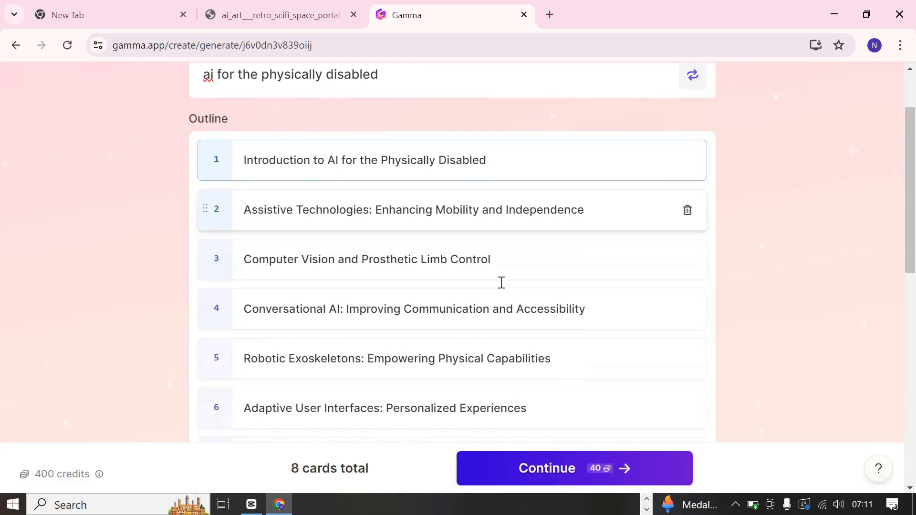
pyautogui.scroll(-1, 501, 283)
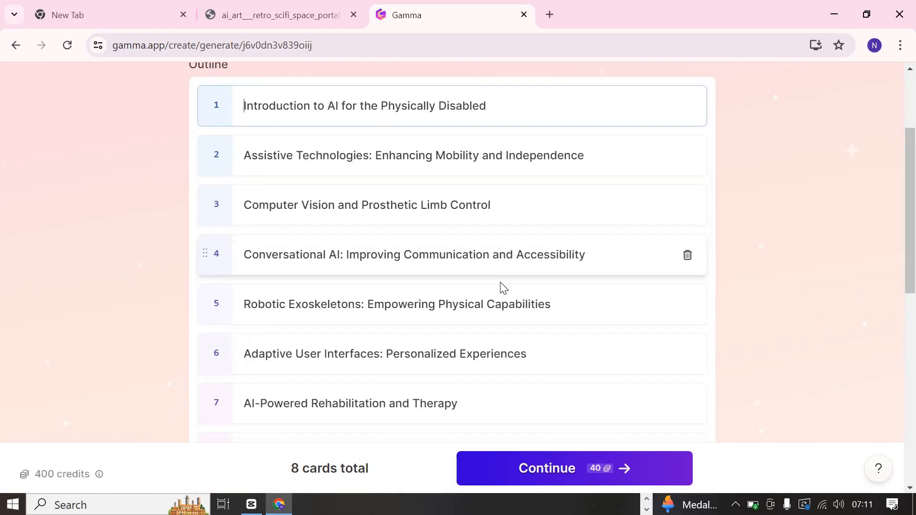
pyautogui.scroll(-1, 502, 287)
pyautogui.scroll(1, 473, 284)
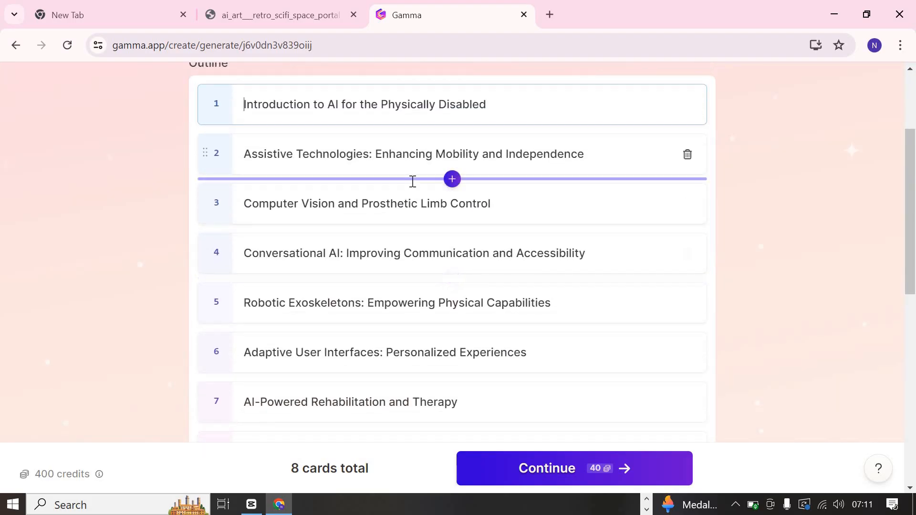
pyautogui.scroll(2, 411, 182)
pyautogui.scroll(-2, 412, 182)
pyautogui.scroll(3, 358, 284)
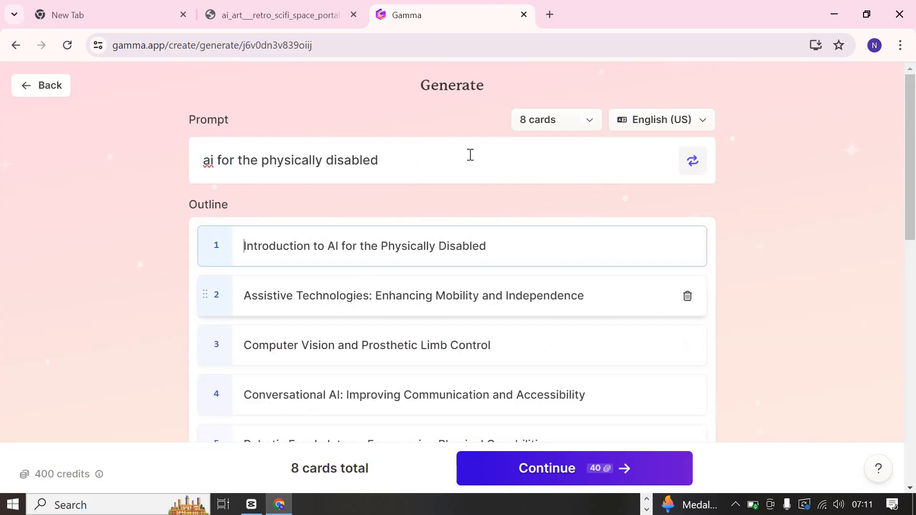
pyautogui.click(592, 126)
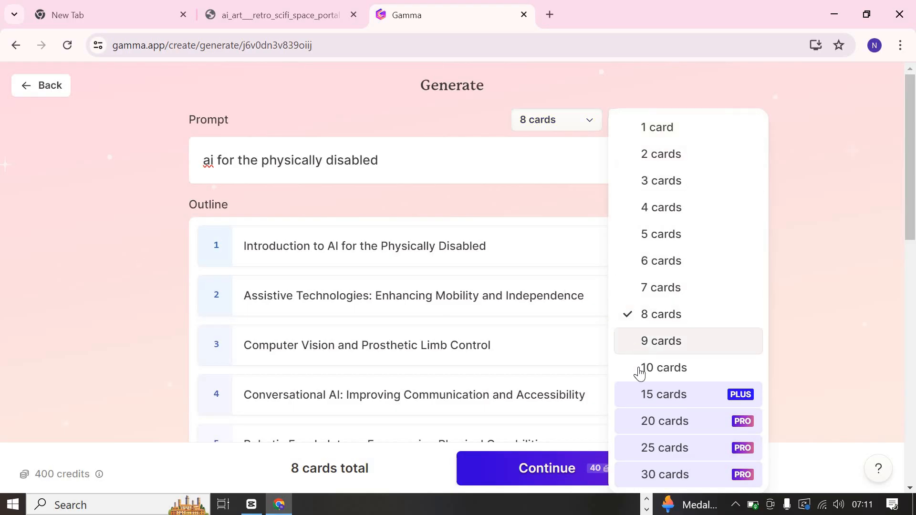
pyautogui.click(636, 316)
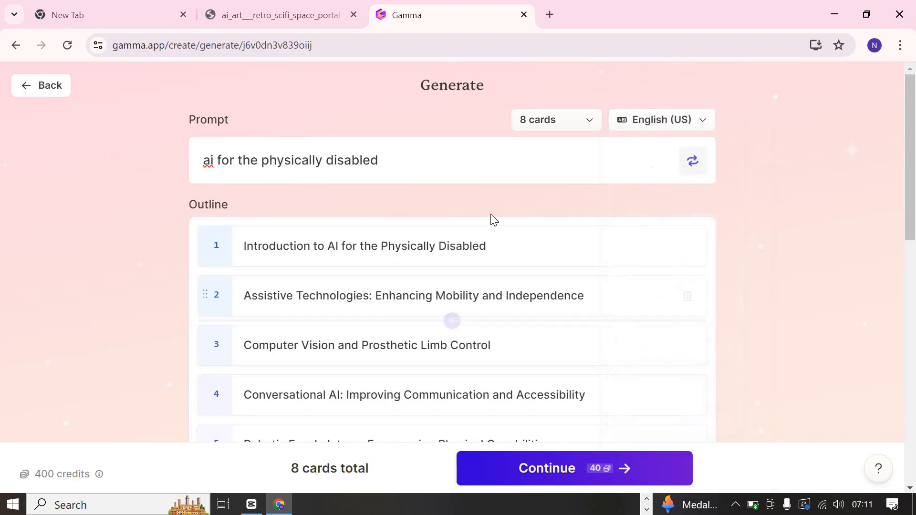
# - Set the image model for the AI images to Imagen Flash and continue to the theme selection
pyautogui.scroll(-5, 491, 219)
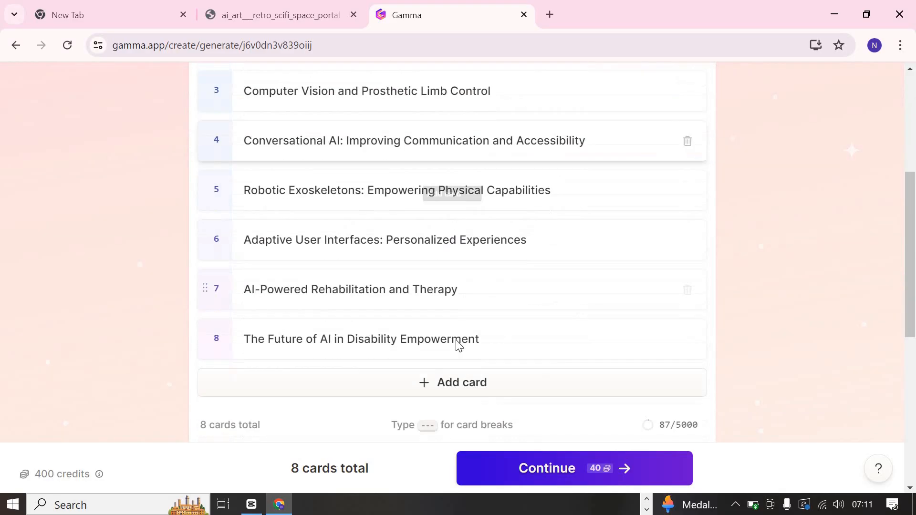
pyautogui.scroll(-6, 457, 339)
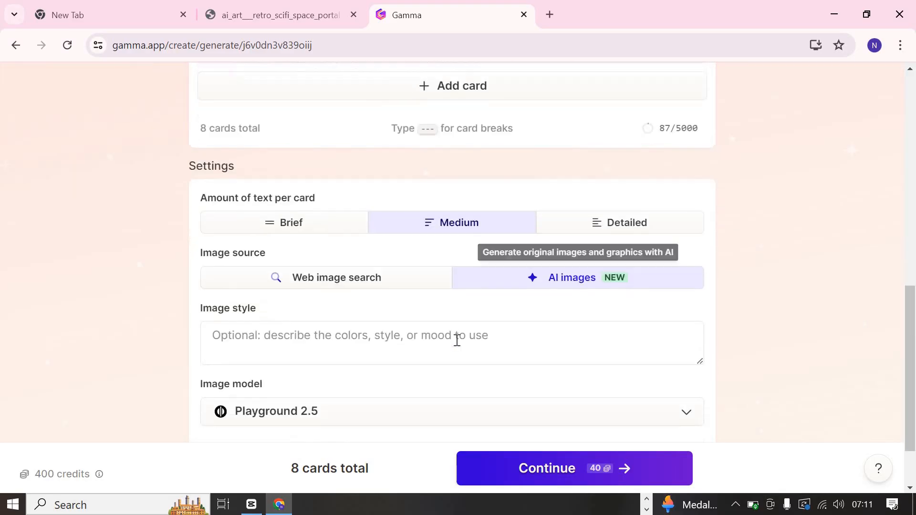
pyautogui.scroll(-1, 457, 340)
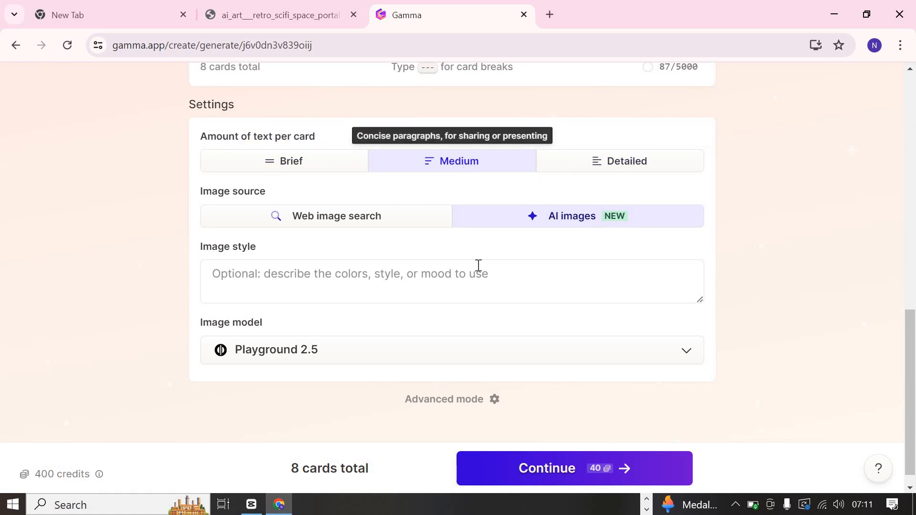
pyautogui.scroll(-1, 453, 263)
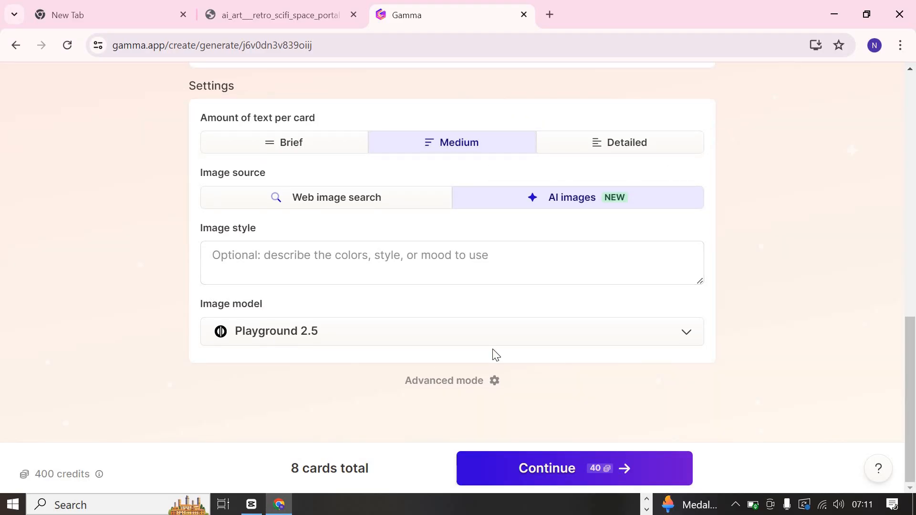
pyautogui.click(523, 347)
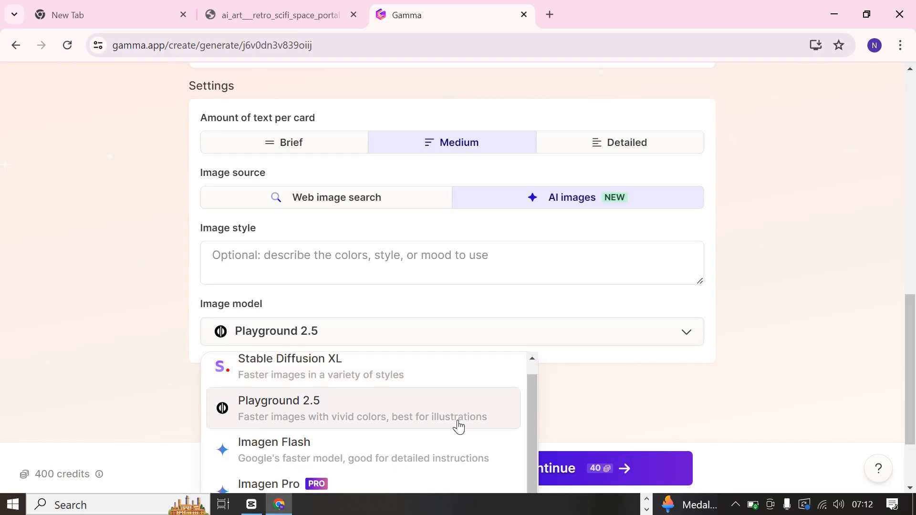
pyautogui.scroll(-2, 459, 426)
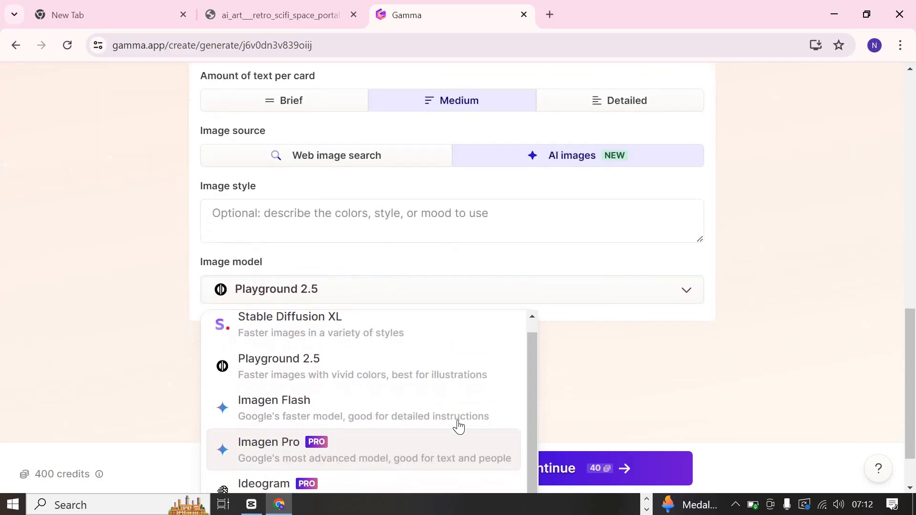
pyautogui.scroll(2, 450, 377)
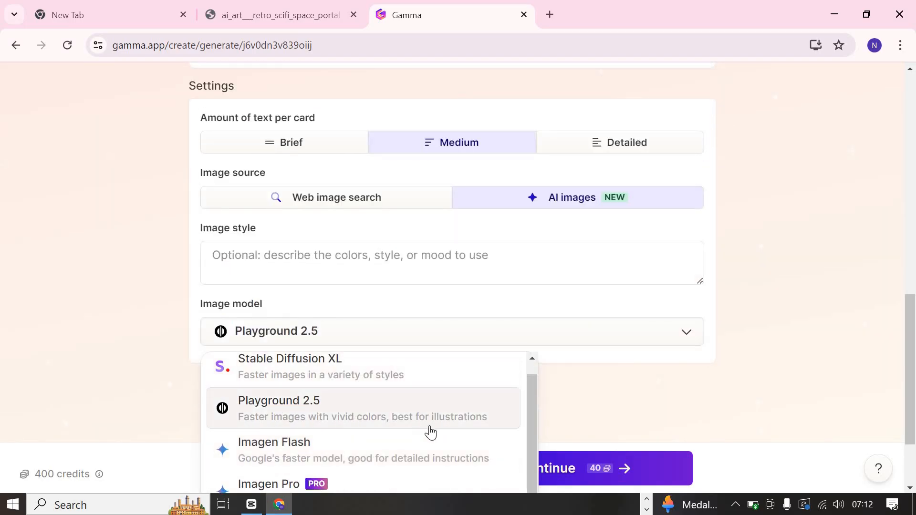
pyautogui.click(412, 466)
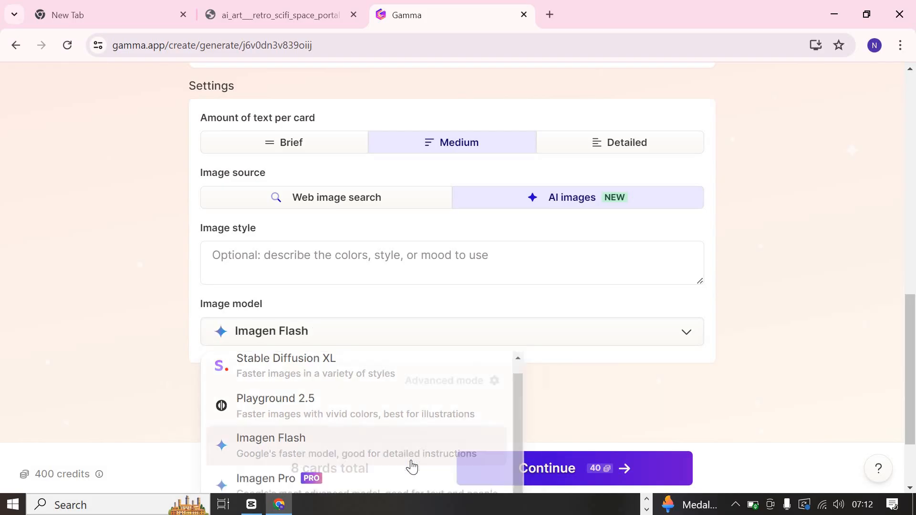
pyautogui.click(565, 463)
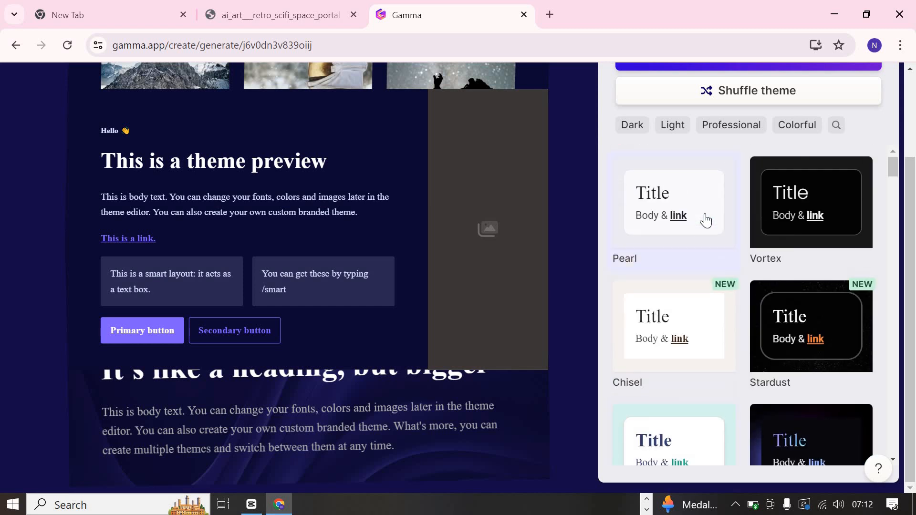
# - Browse the available themes, keep the preselected dark blue one, and generate the presentation
pyautogui.scroll(-16, 707, 220)
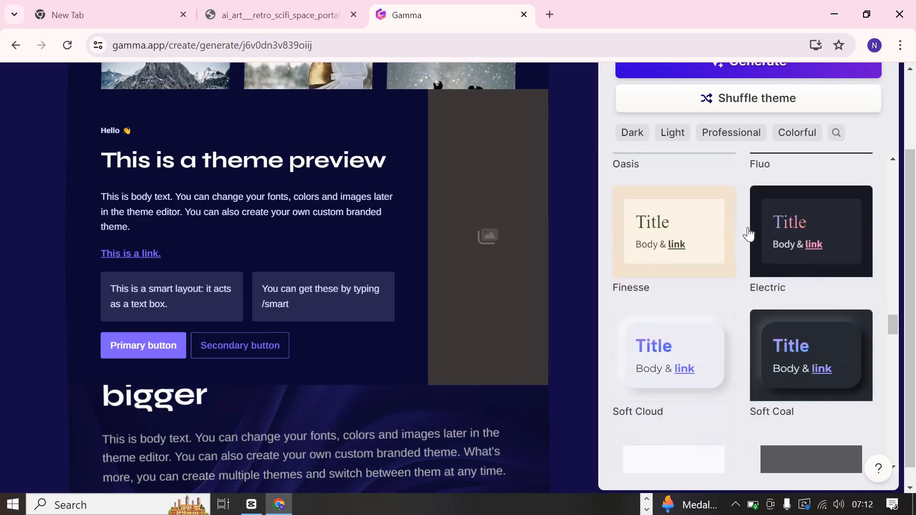
pyautogui.scroll(9, 750, 232)
pyautogui.scroll(6, 759, 205)
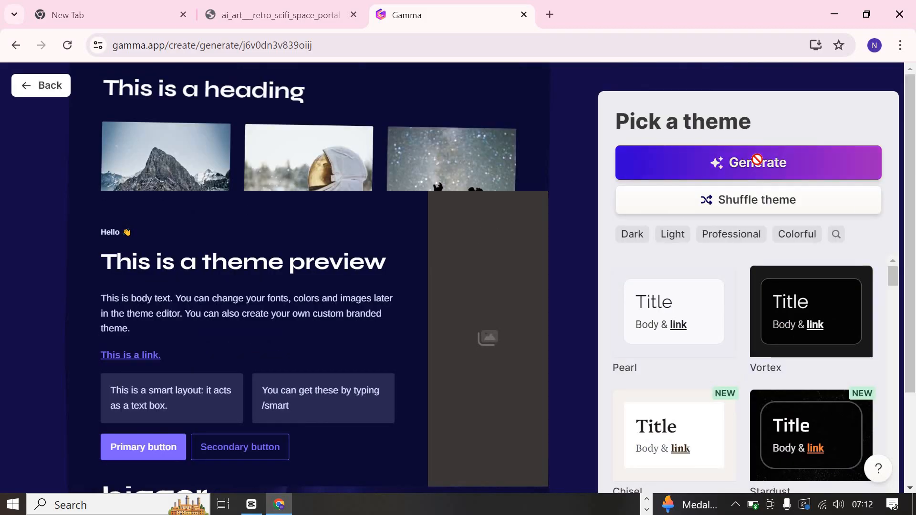
pyautogui.click(757, 158)
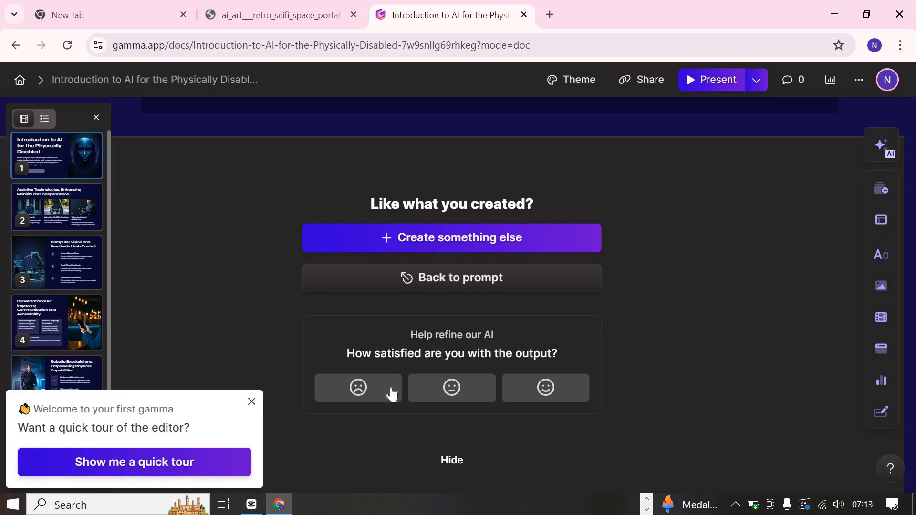
# - Hide the feedback section below the last card and dismiss the editor's quick tour offers
pyautogui.click(457, 461)
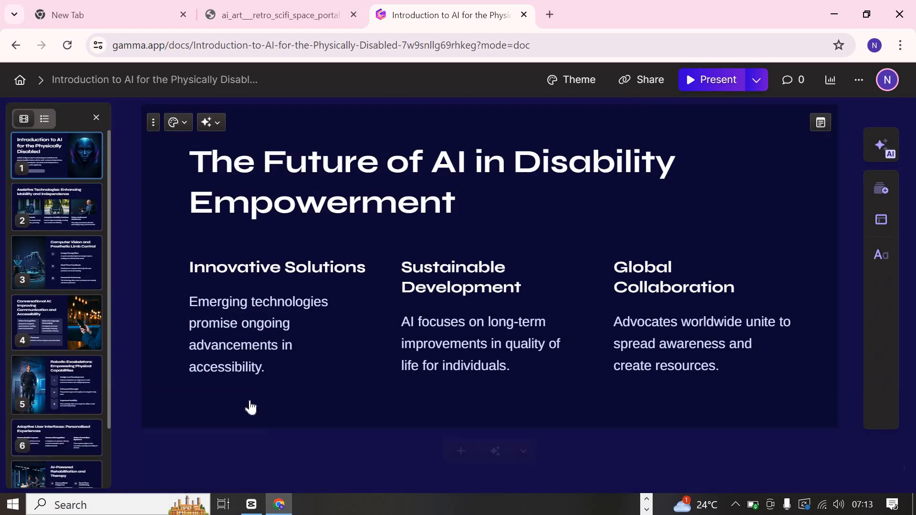
pyautogui.click(252, 402)
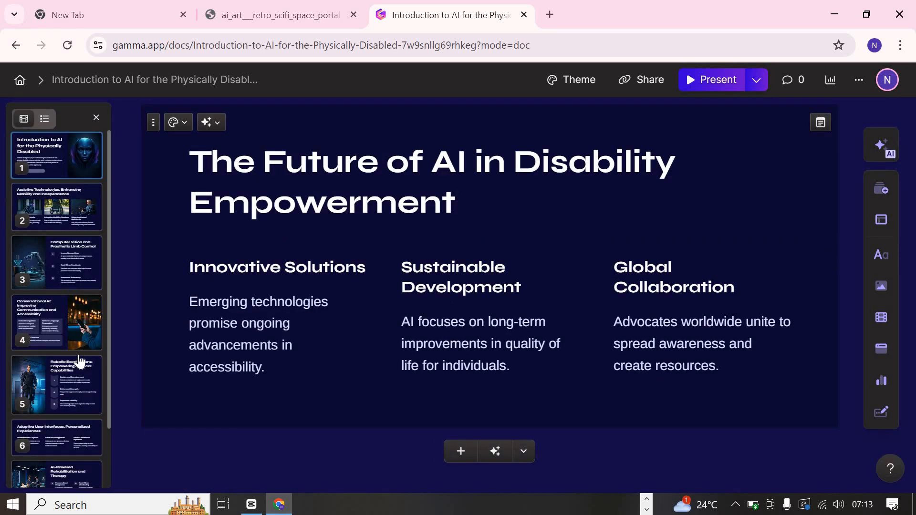
pyautogui.scroll(-2, 80, 363)
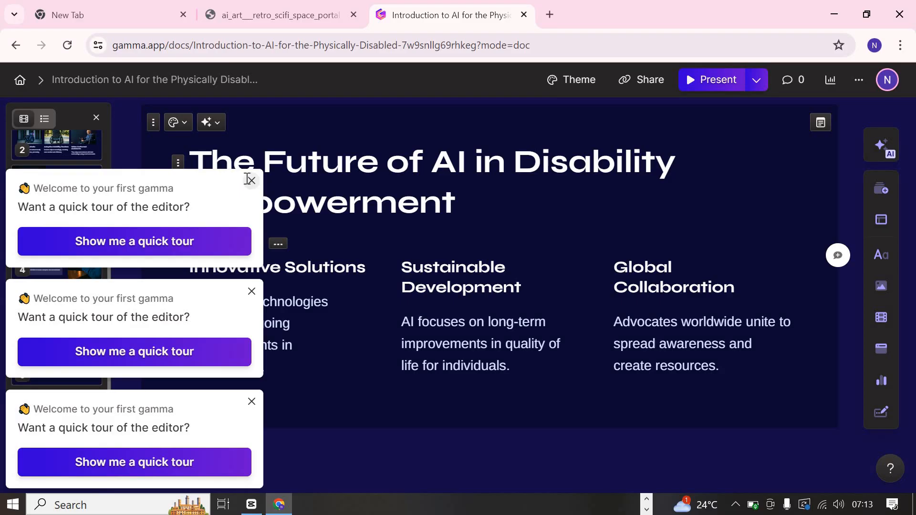
pyautogui.click(251, 180)
# - Go back up to the Computer Vision and Prosthetic Limb Control card and start presenting
pyautogui.scroll(10, 445, 261)
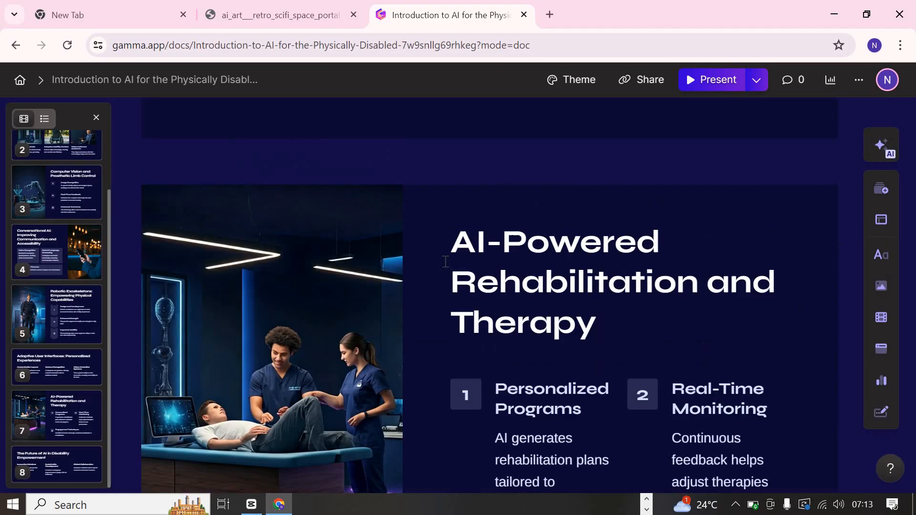
pyautogui.scroll(20, 446, 262)
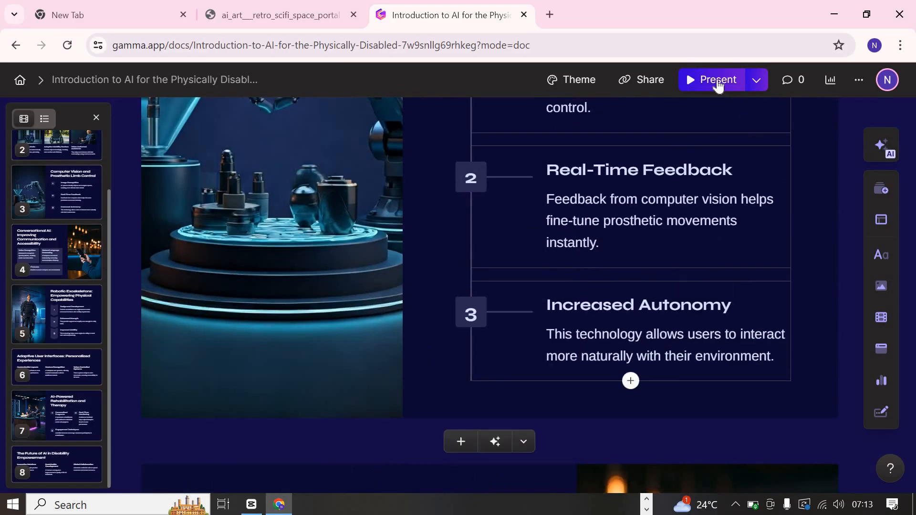
pyautogui.click(718, 80)
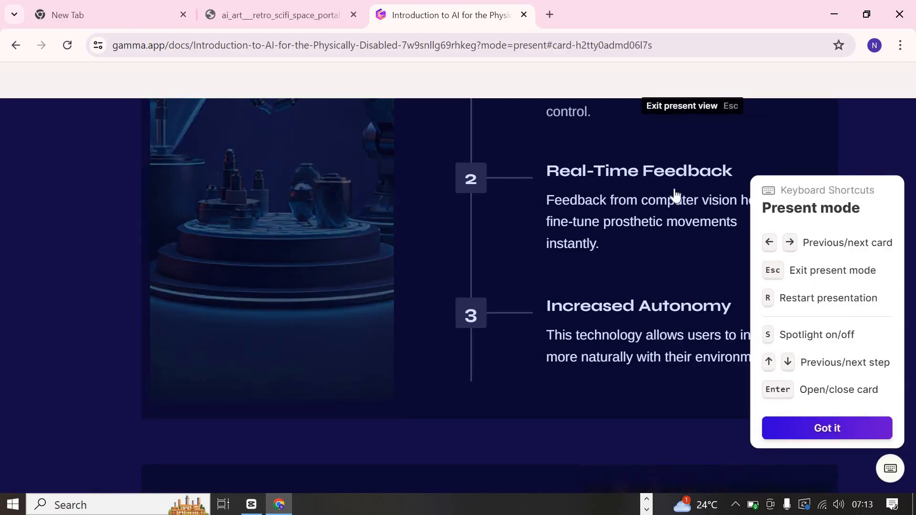
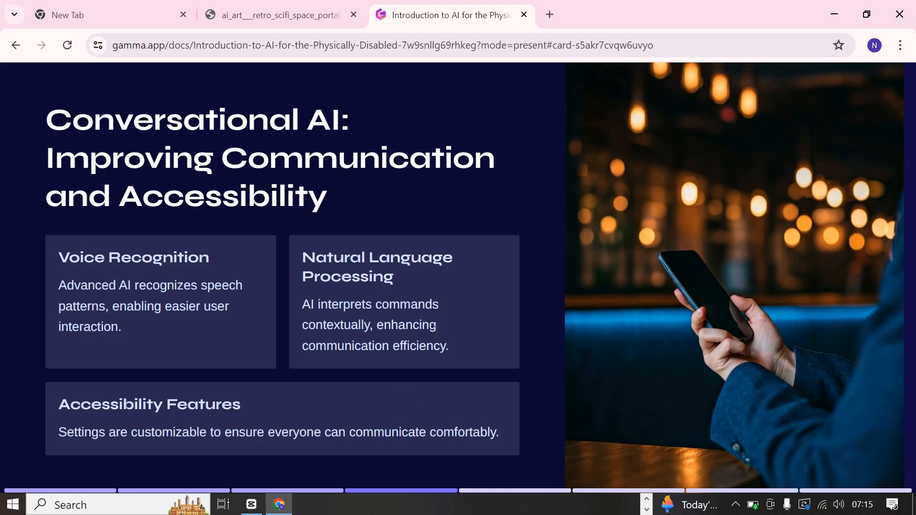
# - Page through the presented cards from Conversational AI to The Future of AI in Disability Empowerment
pyautogui.press('Right')
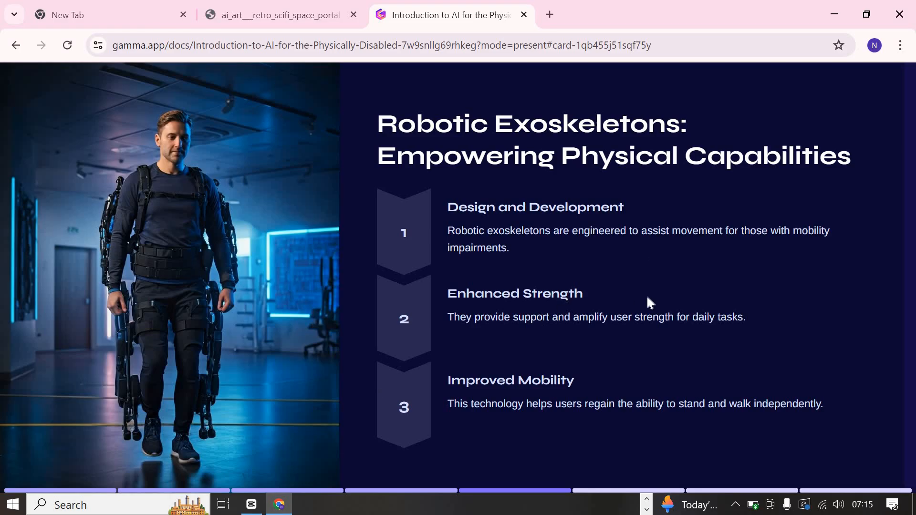
pyautogui.press('Right')
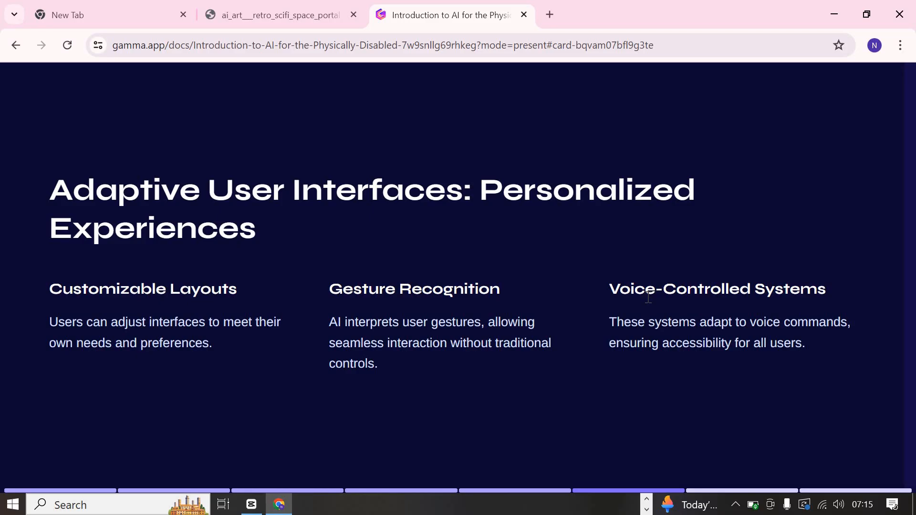
pyautogui.press('Left')
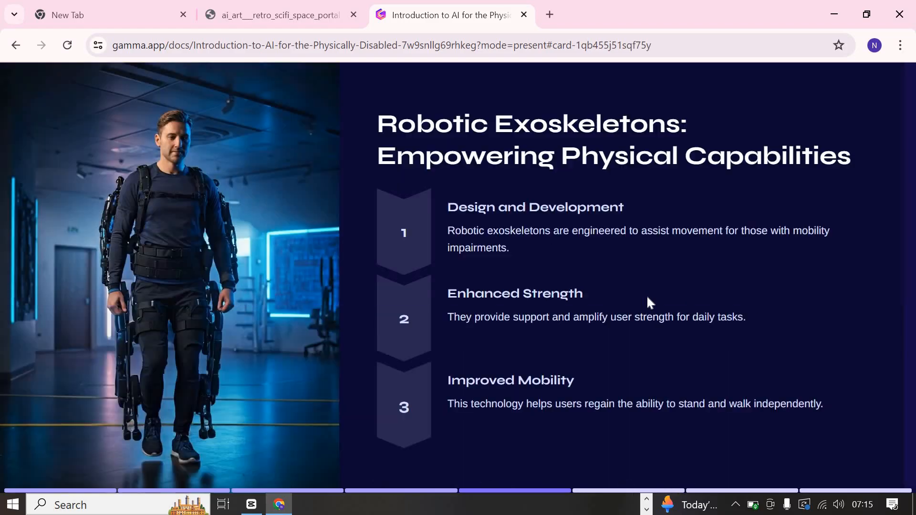
pyautogui.press('Left')
pyautogui.press('Left')
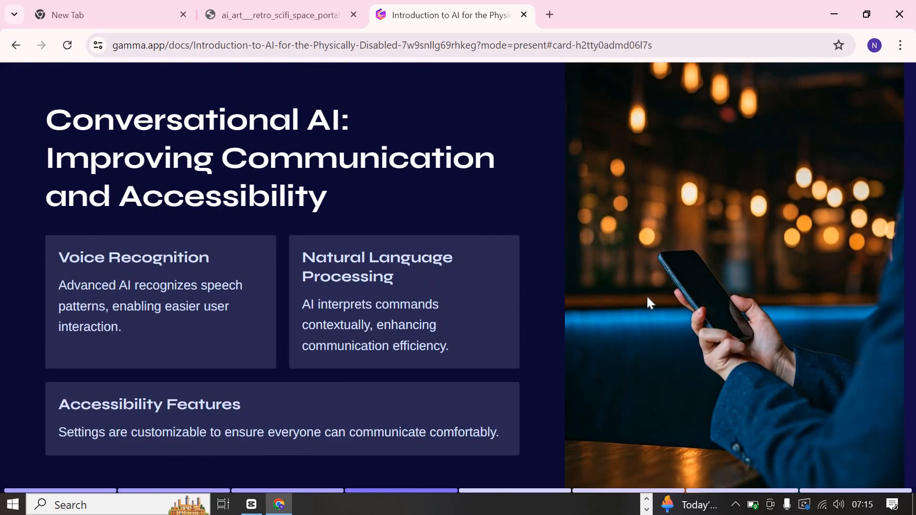
pyautogui.press('Right')
pyautogui.press('Right')
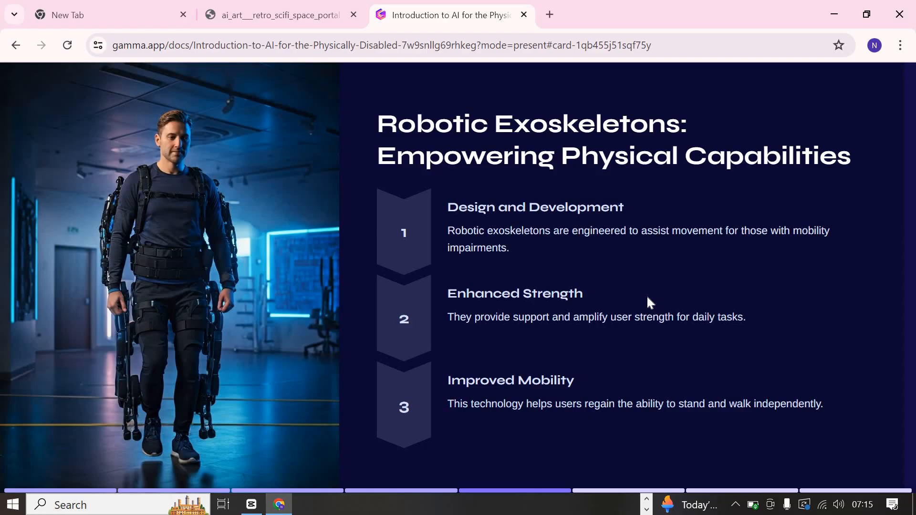
pyautogui.press('Right')
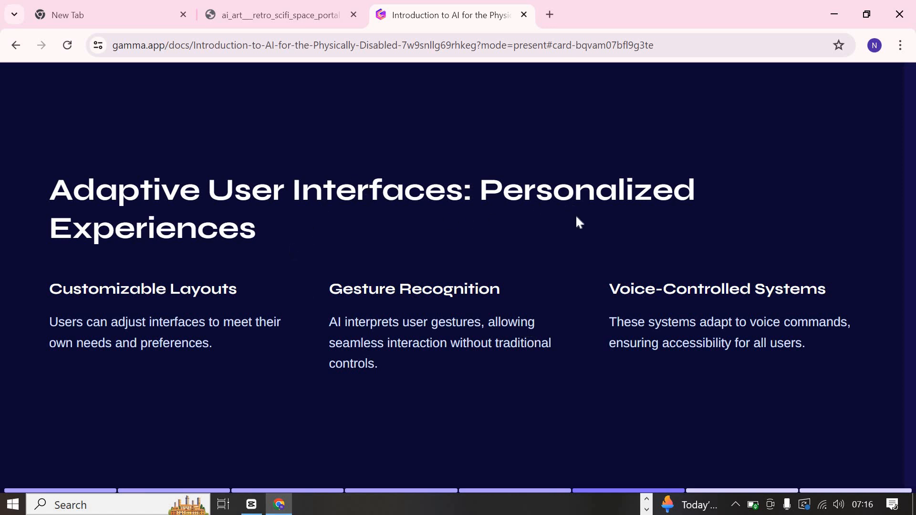
pyautogui.press('Right')
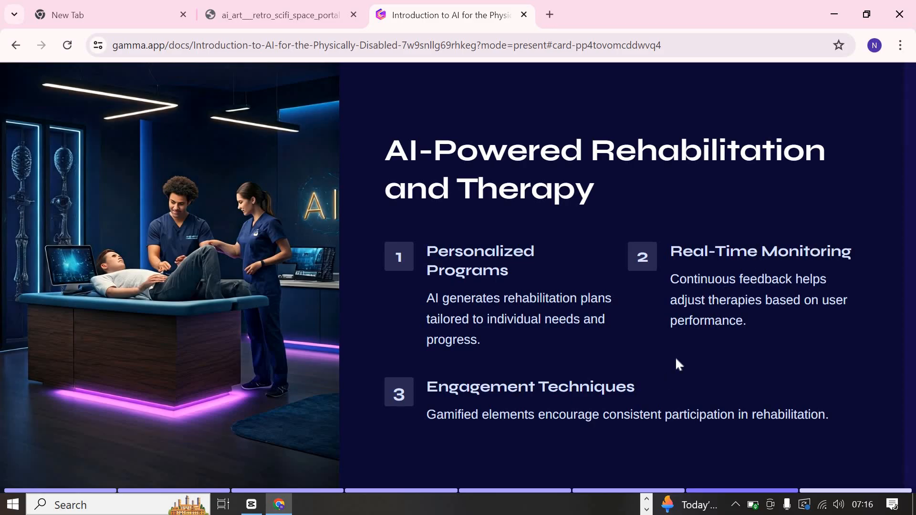
pyautogui.press('Right')
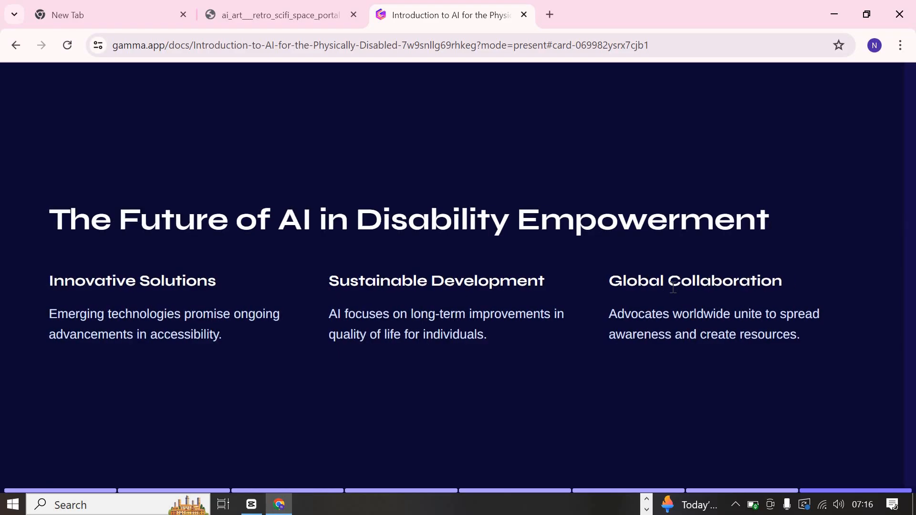
# - Flip back through the presented cards to the title card and forward again to the final card
pyautogui.press('Left')
pyautogui.press('Left')
pyautogui.press('Left')
pyautogui.press('Left')
pyautogui.press('Left')
pyautogui.press('Left')
pyautogui.press('Left')
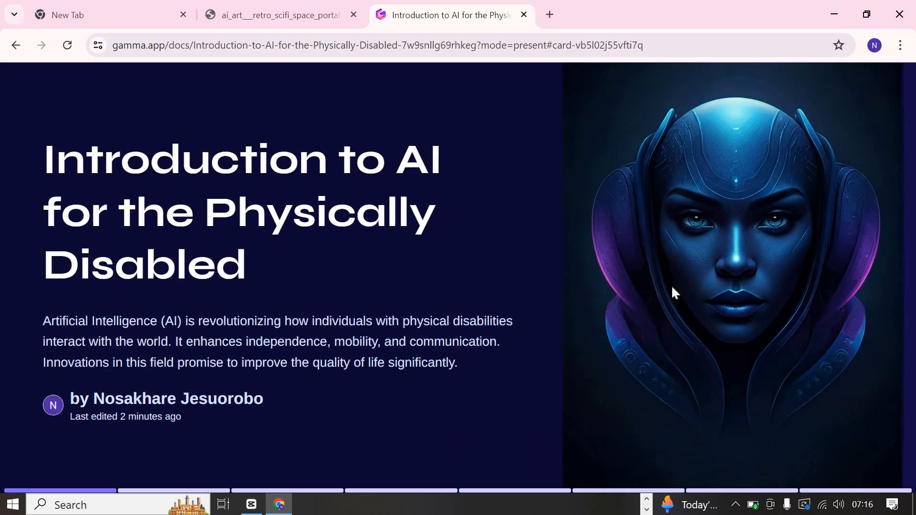
pyautogui.press('Right')
pyautogui.press('Right')
pyautogui.press('Right')
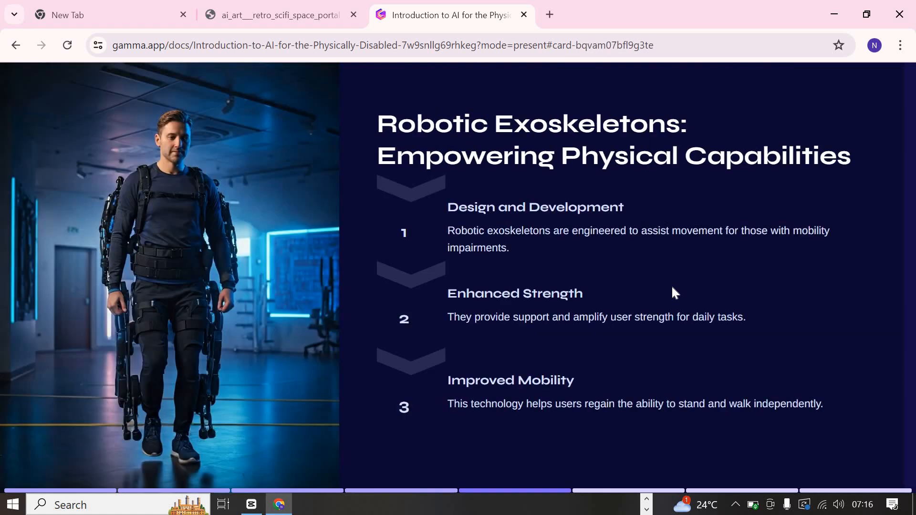
pyautogui.press('Right')
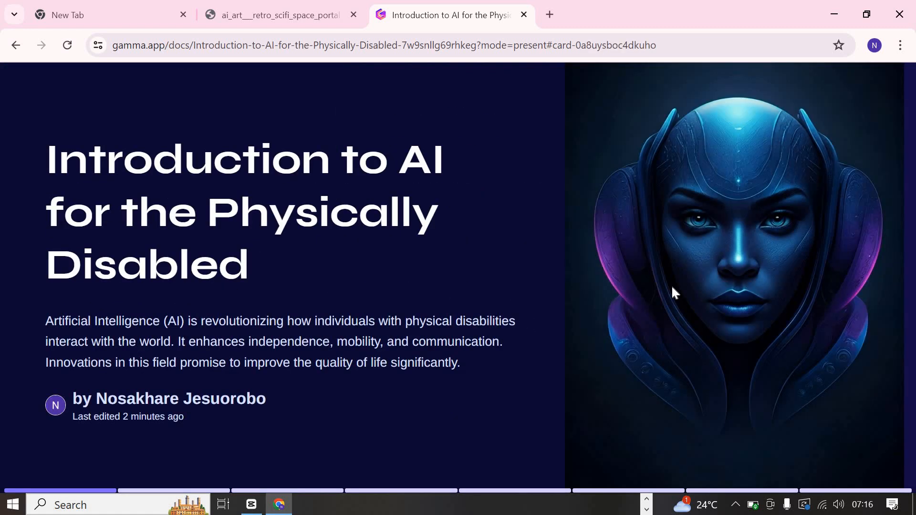
pyautogui.press('Right')
pyautogui.press('Right')
pyautogui.press('Right')
pyautogui.press('Right')
pyautogui.press('Right')
pyautogui.press('Right')
pyautogui.press('Right')
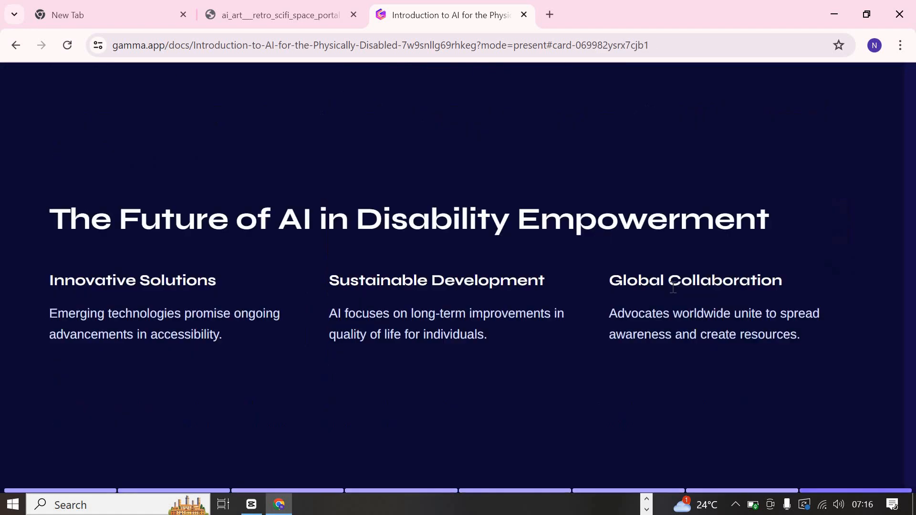
# - Return to the title card and exit the present view
pyautogui.press('Left')
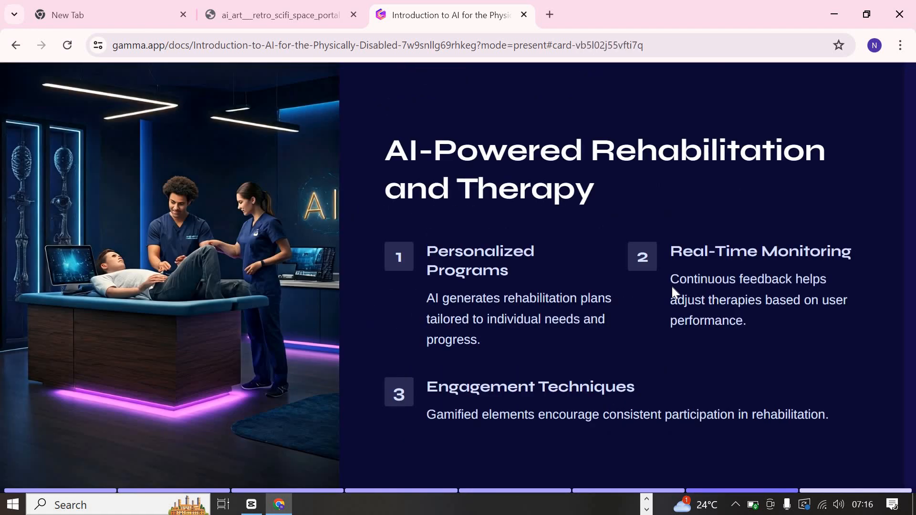
pyautogui.press('Home')
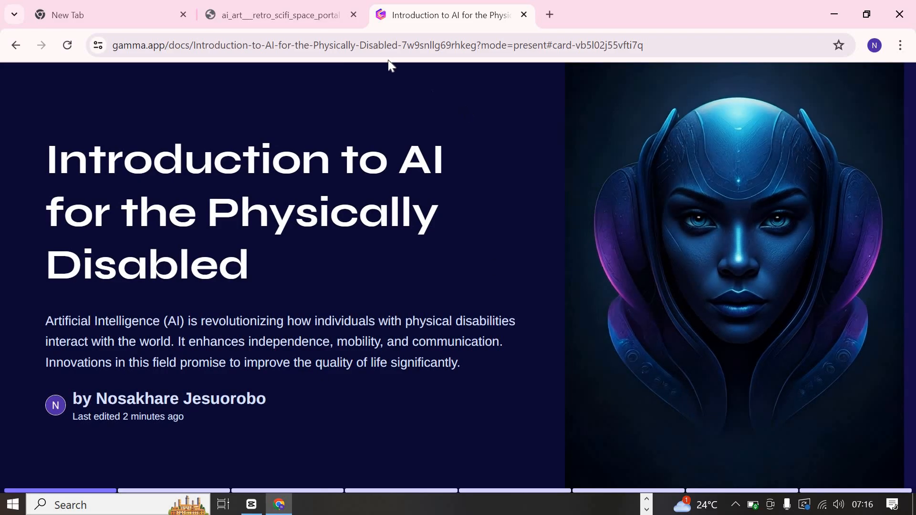
pyautogui.moveTo(437, 47)
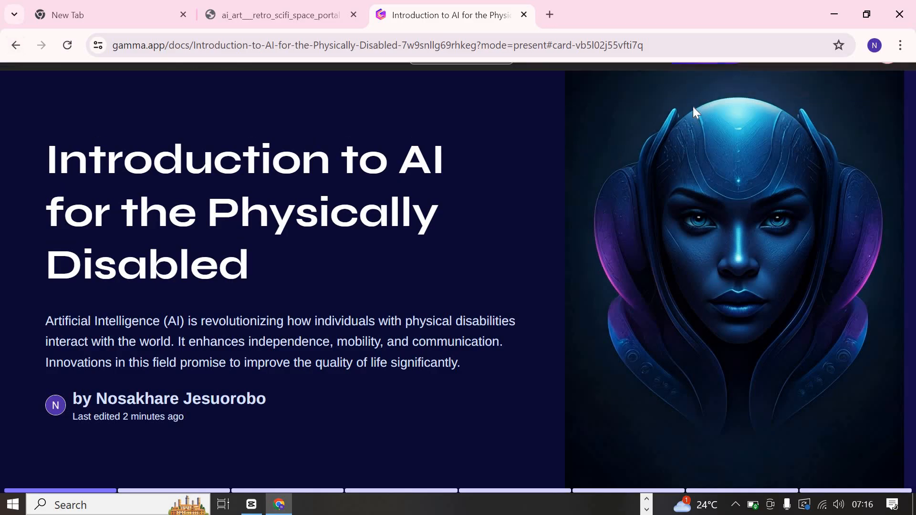
pyautogui.moveTo(695, 88)
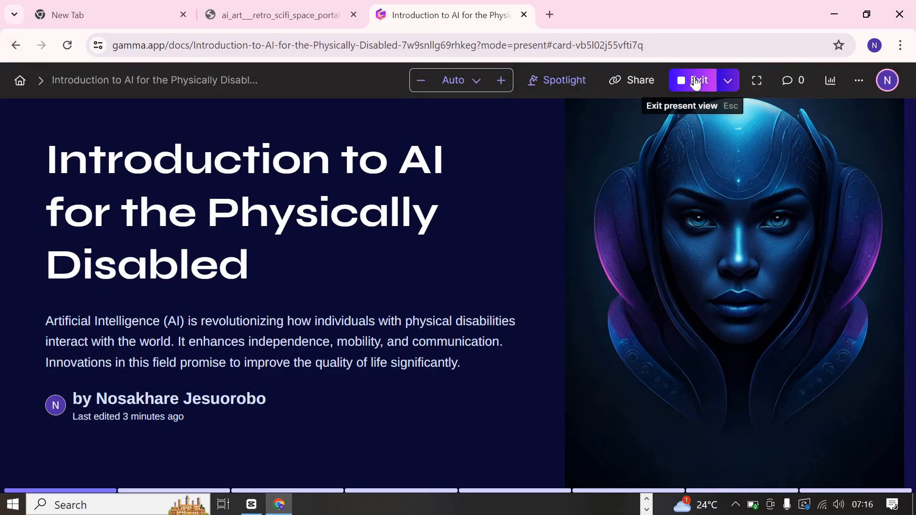
pyautogui.click(695, 82)
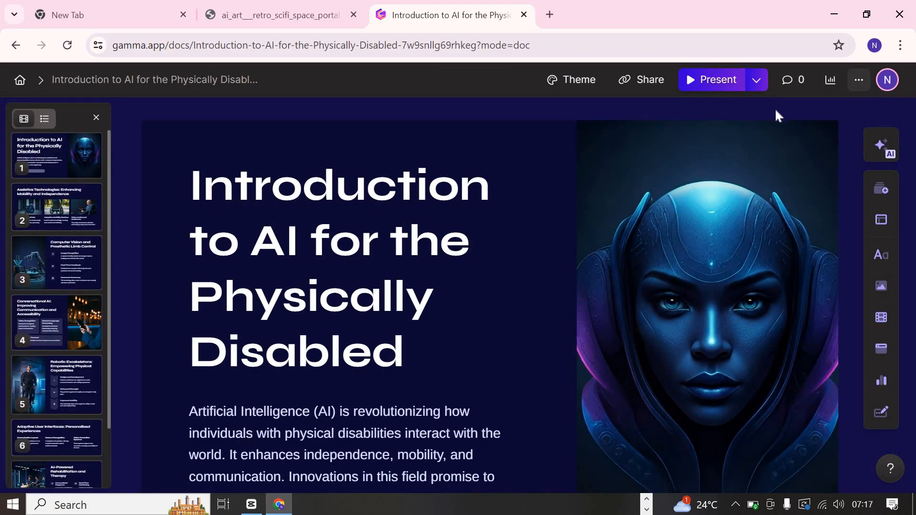
pyautogui.click(859, 82)
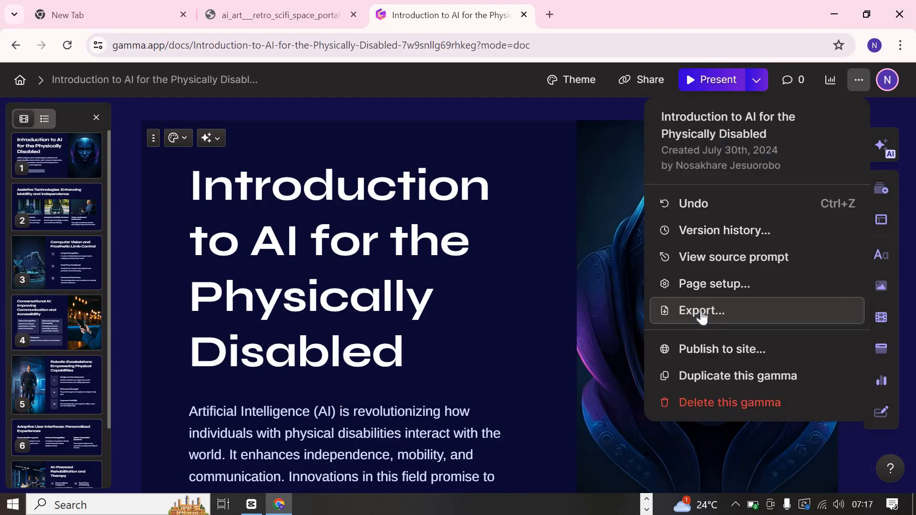
pyautogui.click(573, 319)
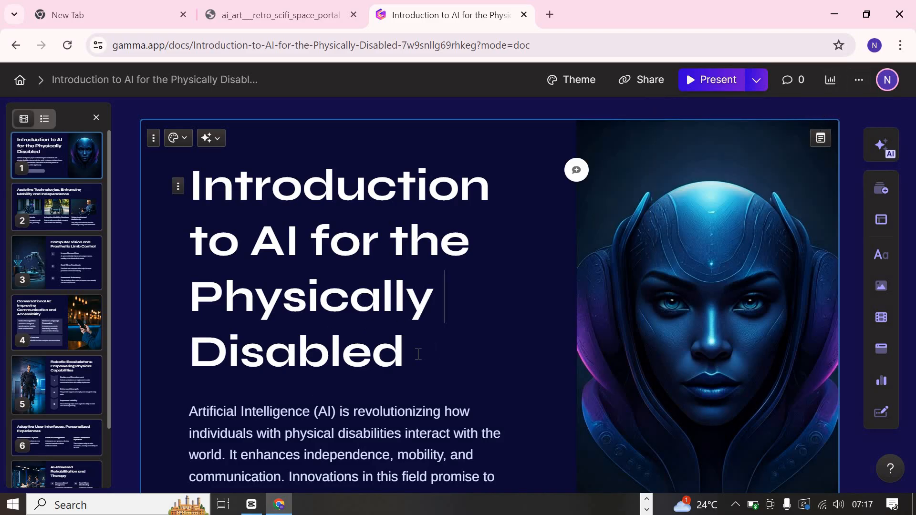
pyautogui.press('Left')
pyautogui.press('Left')
pyautogui.press('Left')
pyautogui.press('Right')
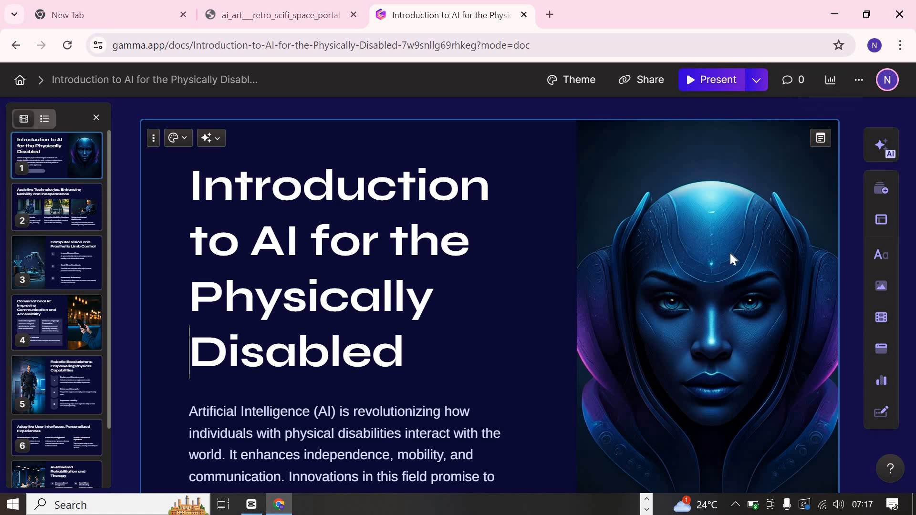
pyautogui.scroll(-5, 730, 258)
pyautogui.scroll(-1, 730, 258)
pyautogui.scroll(6, 796, 172)
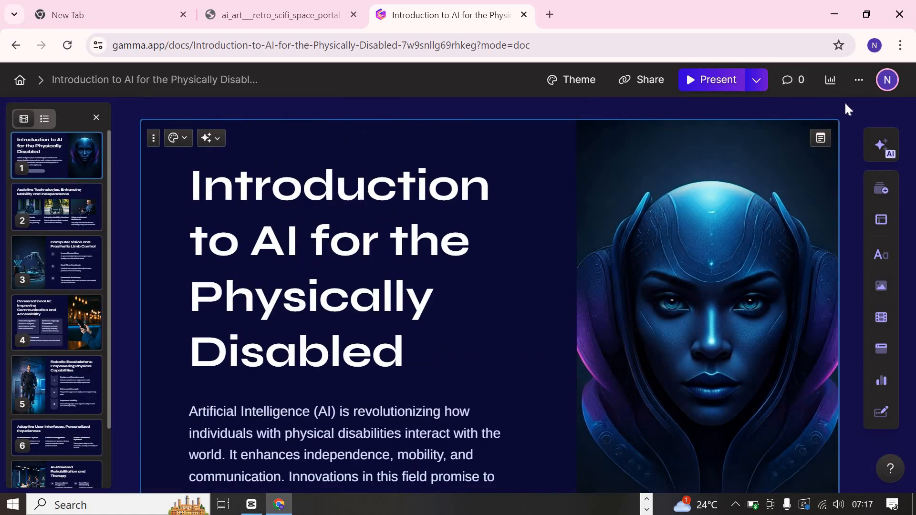
# - Export the presentation to PowerPoint and close the share dialog
pyautogui.click(860, 82)
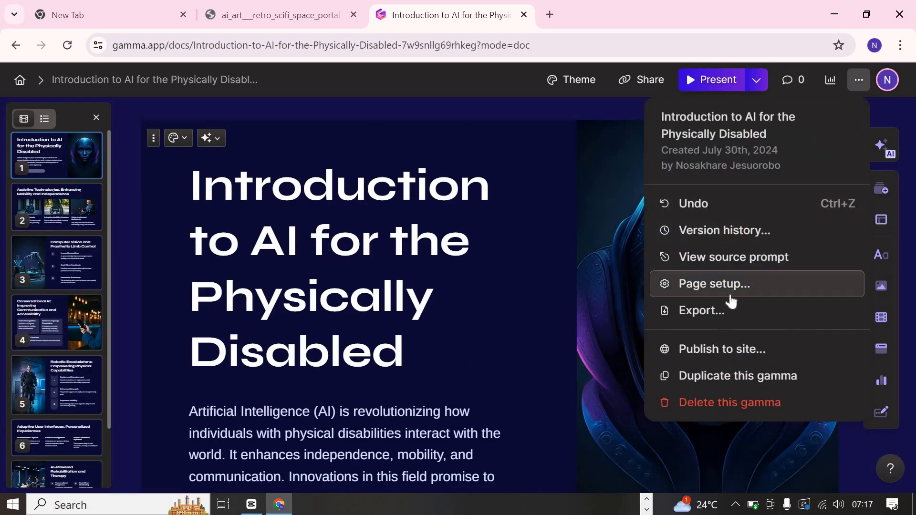
pyautogui.click(726, 309)
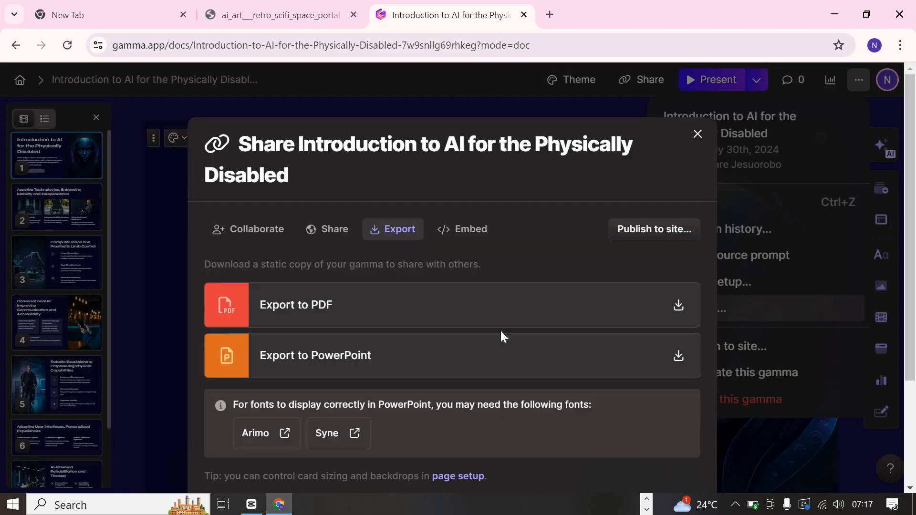
pyautogui.scroll(-2, 491, 320)
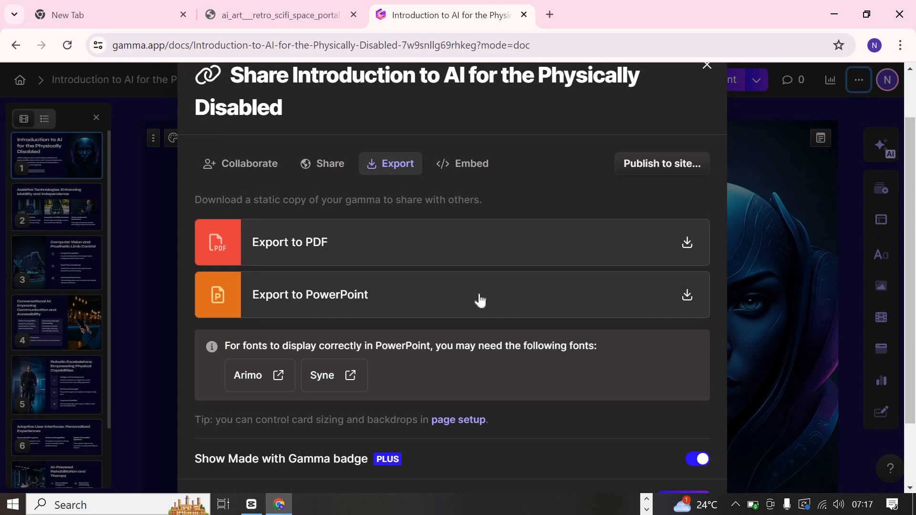
pyautogui.click(481, 296)
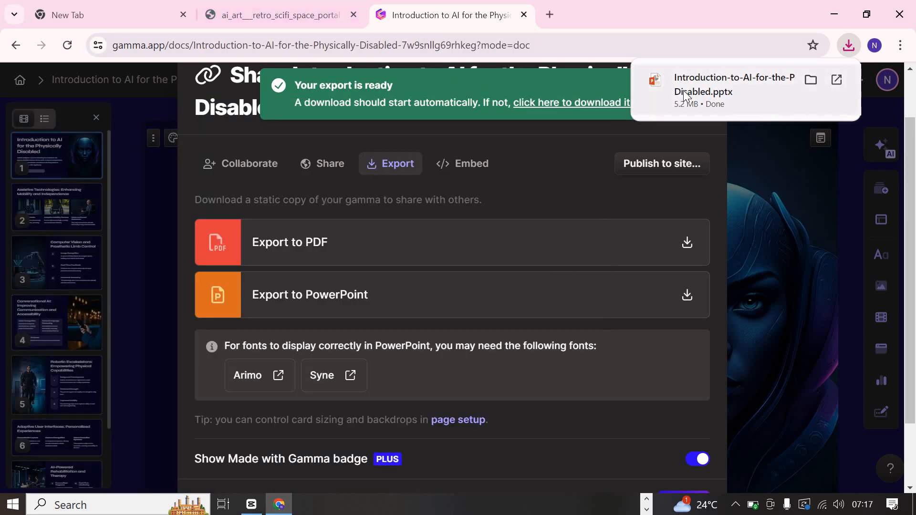
pyautogui.click(769, 224)
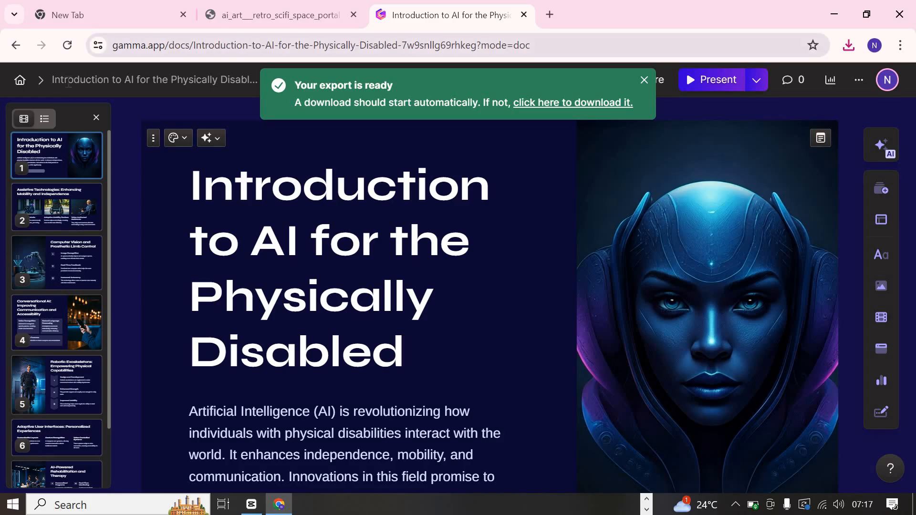
# - Return to the gammas overview, start a new AI presentation generated from a one-line prompt, and set it to 10 cards
pyautogui.click(22, 84)
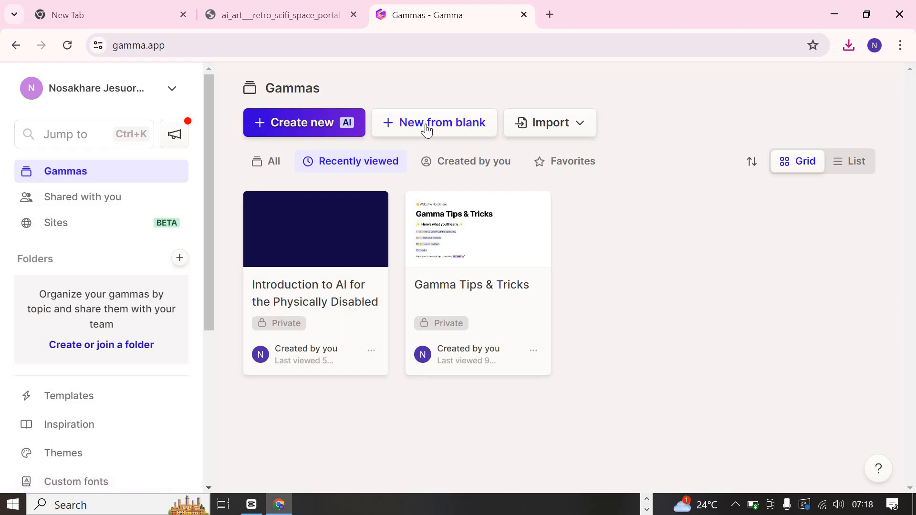
pyautogui.click(282, 124)
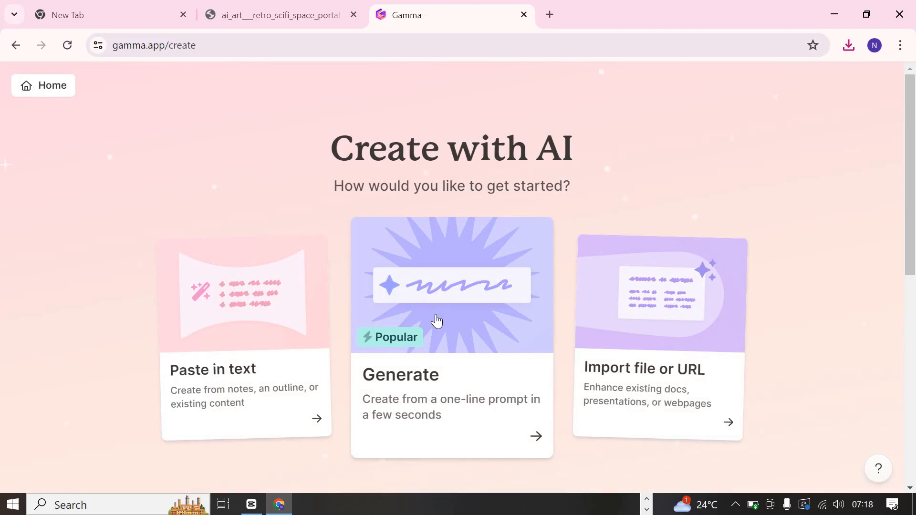
pyautogui.click(485, 418)
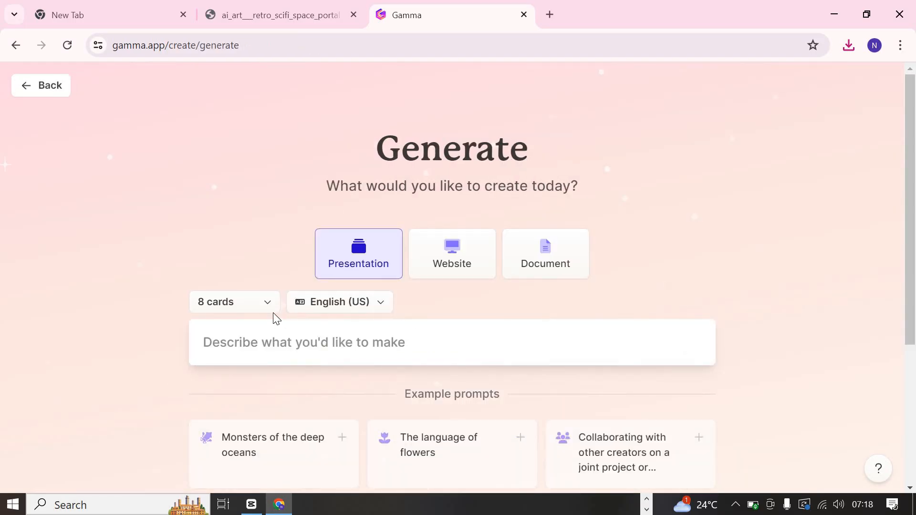
pyautogui.click(267, 303)
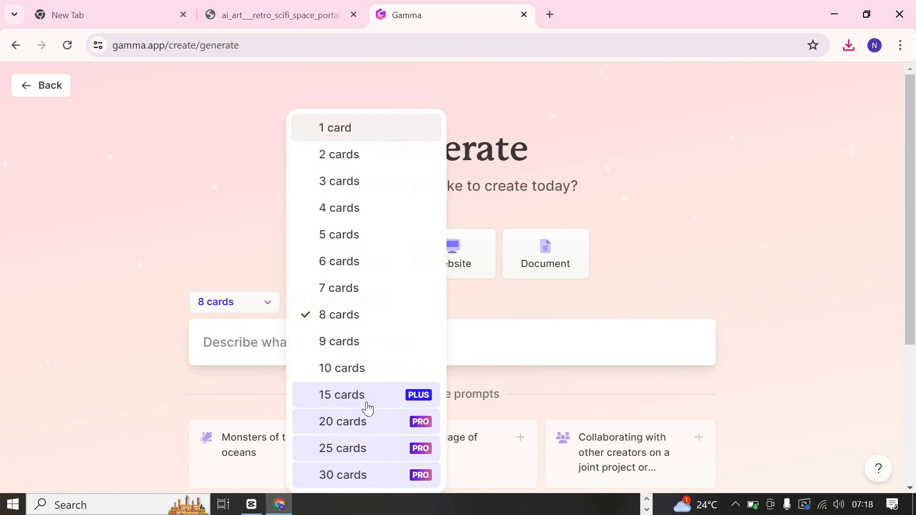
pyautogui.click(362, 367)
# - Look over the presentation setup and the example prompts below the description box
pyautogui.scroll(-5, 363, 368)
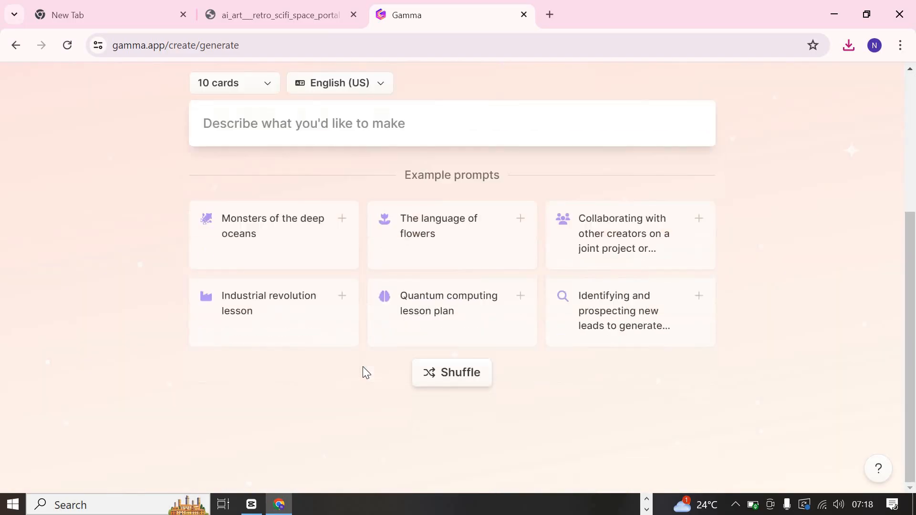
pyautogui.scroll(5, 364, 373)
pyautogui.scroll(-2, 378, 277)
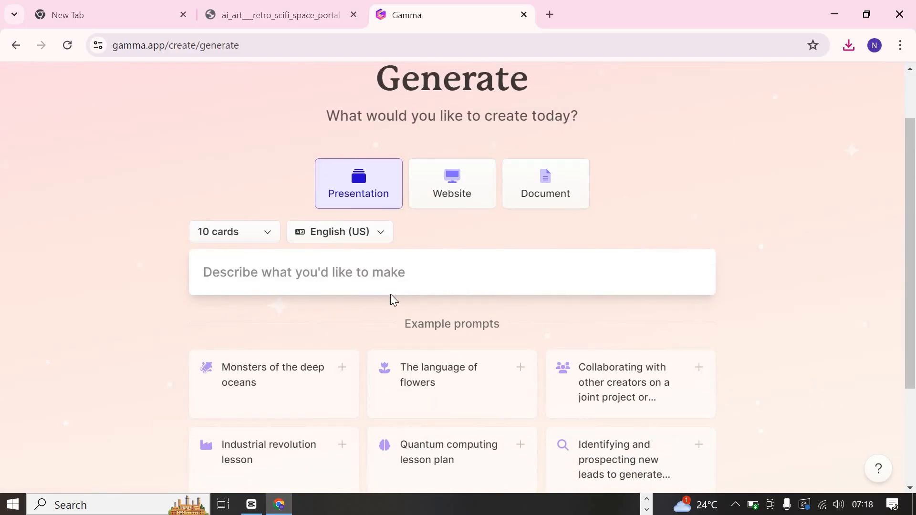
pyautogui.scroll(-3, 391, 294)
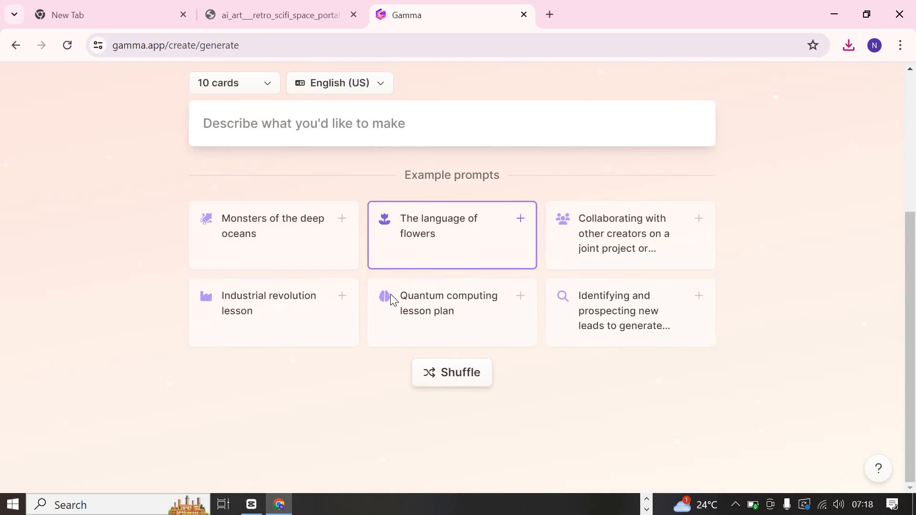
pyautogui.scroll(3, 391, 298)
pyautogui.scroll(-3, 390, 299)
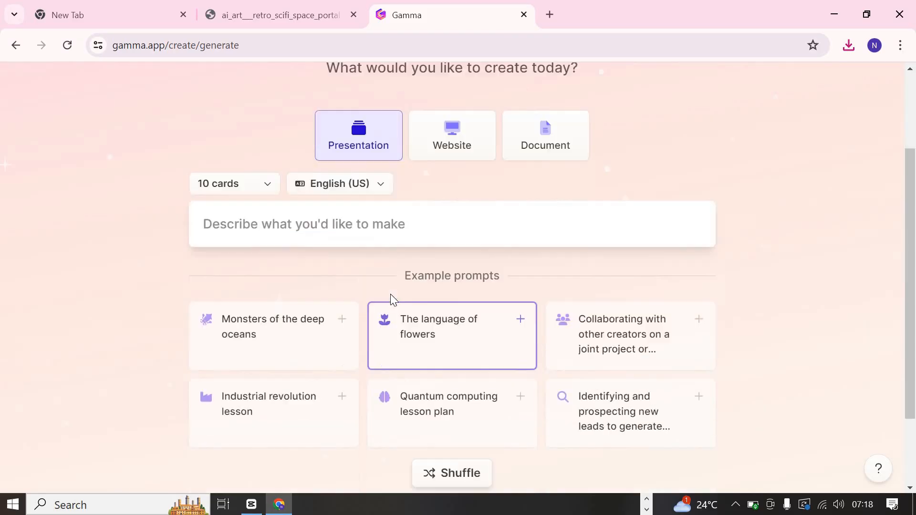
pyautogui.scroll(3, 390, 294)
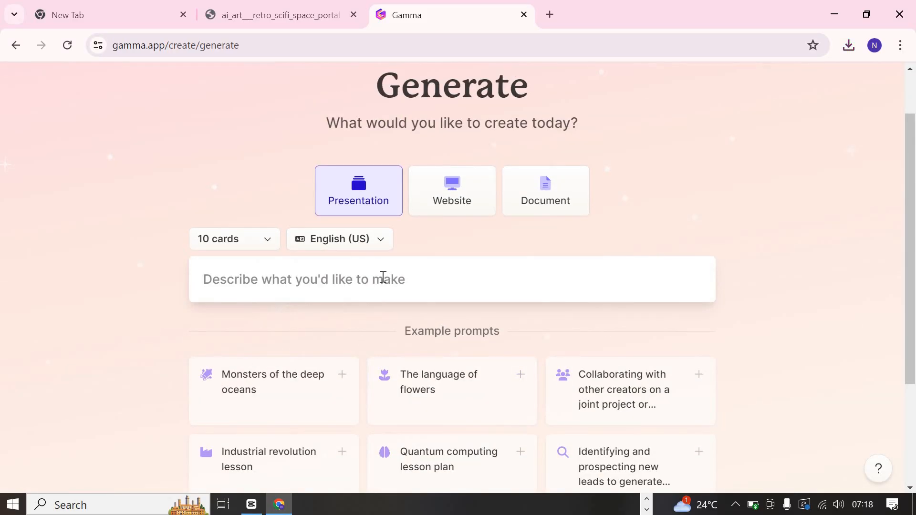
# - Enter "ai in business analysis" as the description of the presentation
pyautogui.click(384, 277)
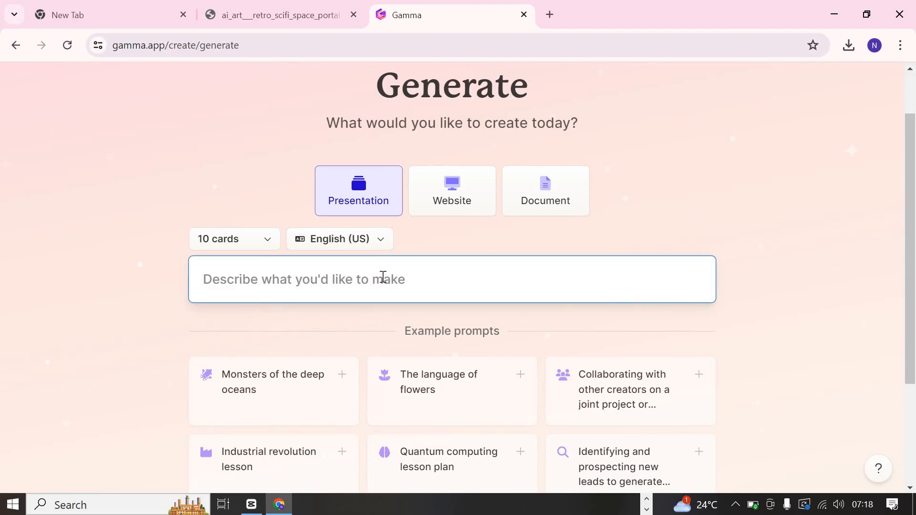
pyautogui.write('ai')
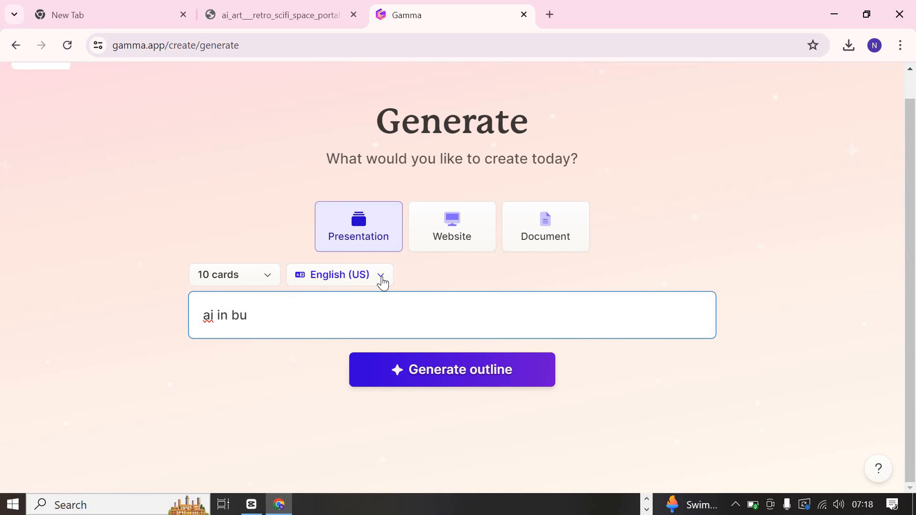
pyautogui.write('in business analys')
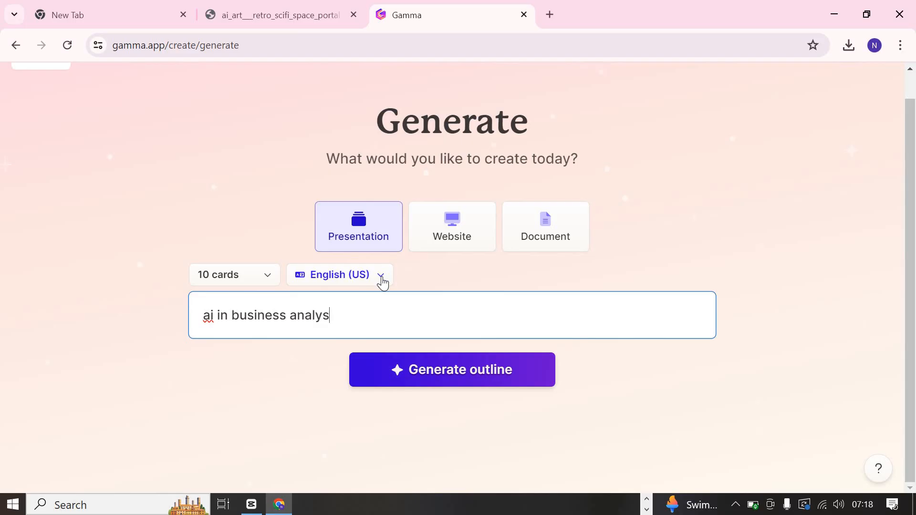
pyautogui.click(382, 278)
pyautogui.click(571, 298)
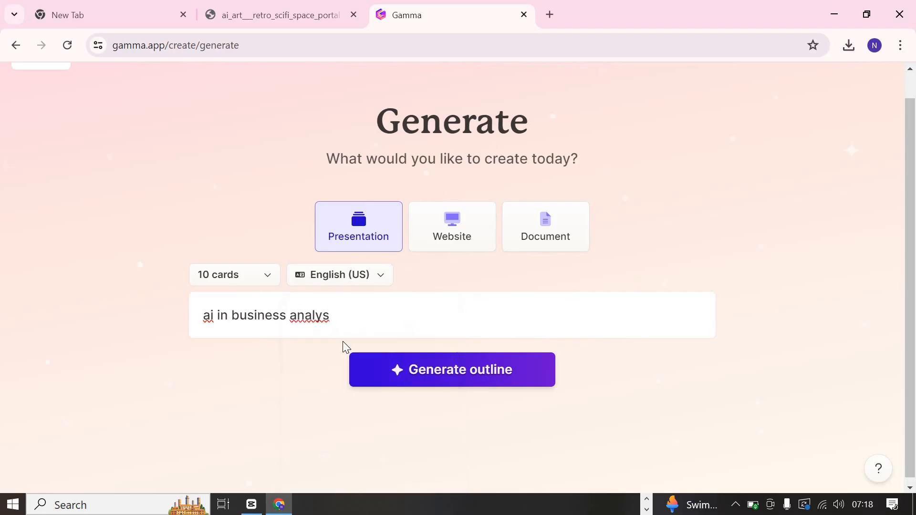
pyautogui.click(348, 309)
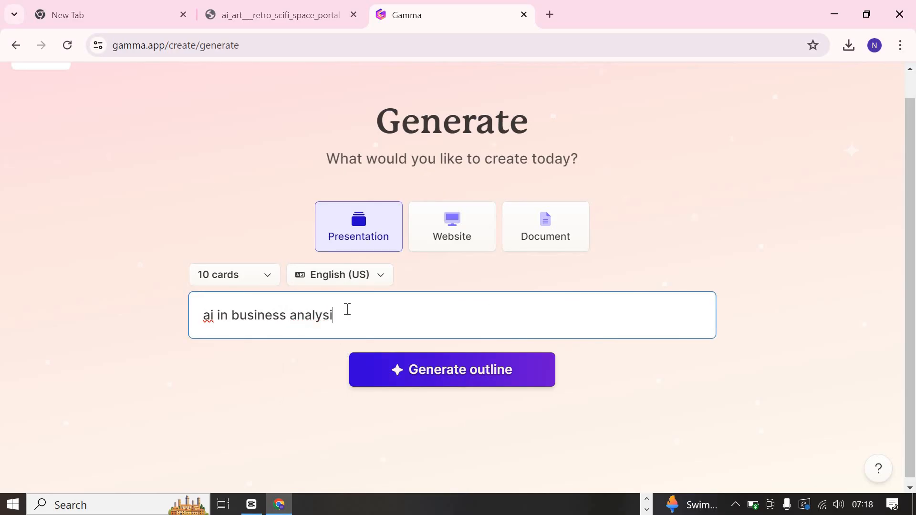
pyautogui.write('is')
# - Check the language choices, keep English (US), and generate the outline from the prompt
pyautogui.click(382, 281)
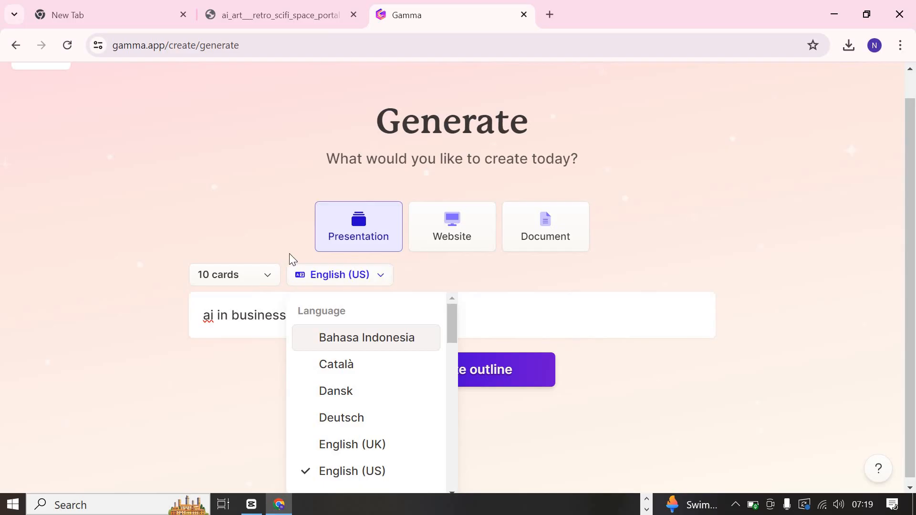
pyautogui.click(307, 277)
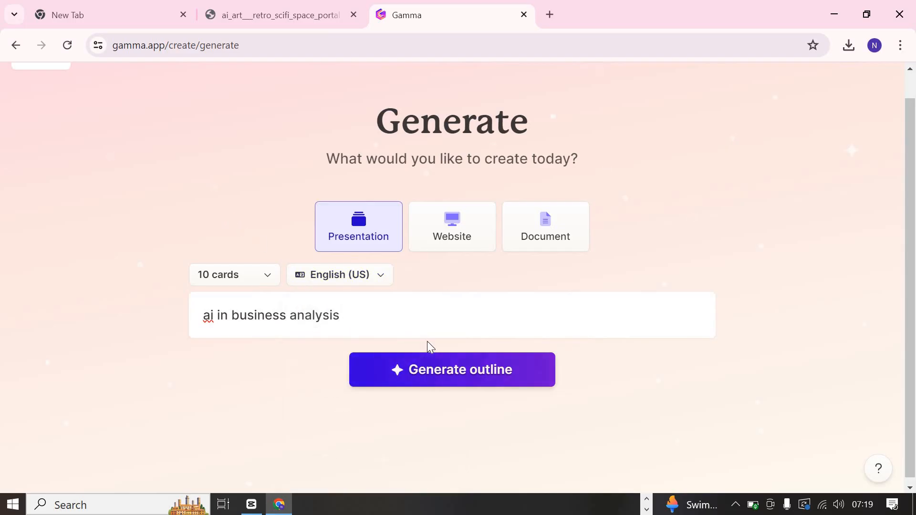
pyautogui.scroll(-1, 427, 342)
pyautogui.click(452, 368)
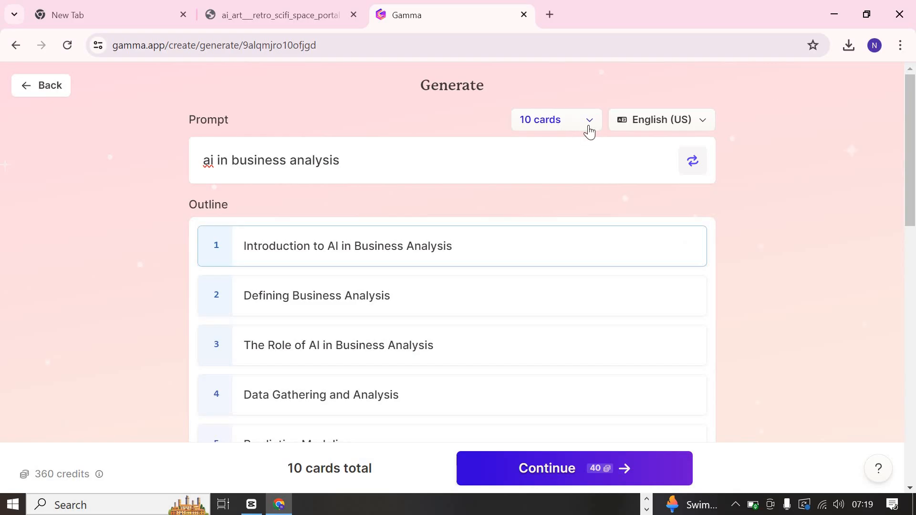
# - Review the generated card outline and set the amount of text per card to Detailed
pyautogui.scroll(-5, 590, 132)
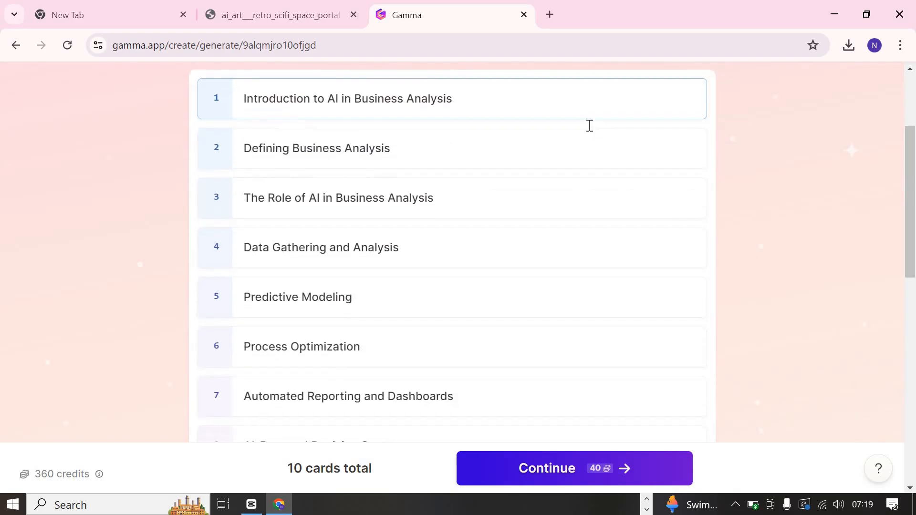
pyautogui.scroll(-5, 509, 320)
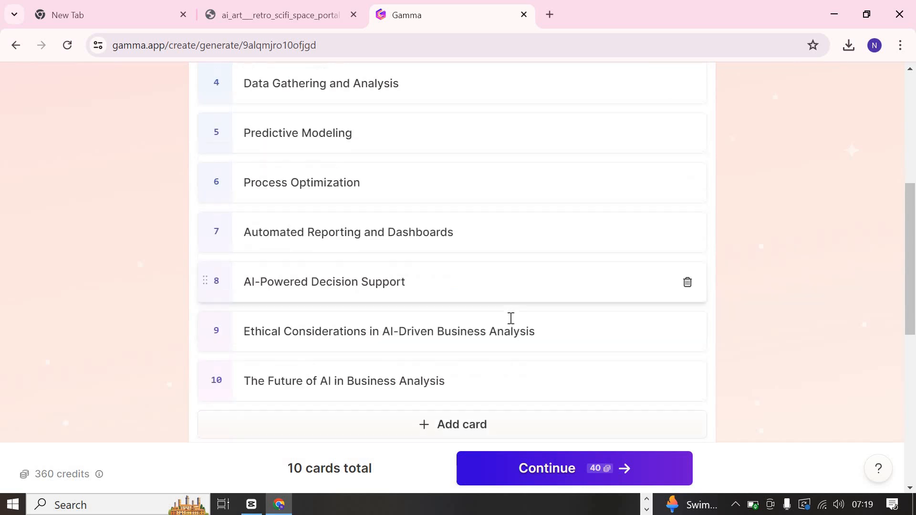
pyautogui.scroll(5, 511, 318)
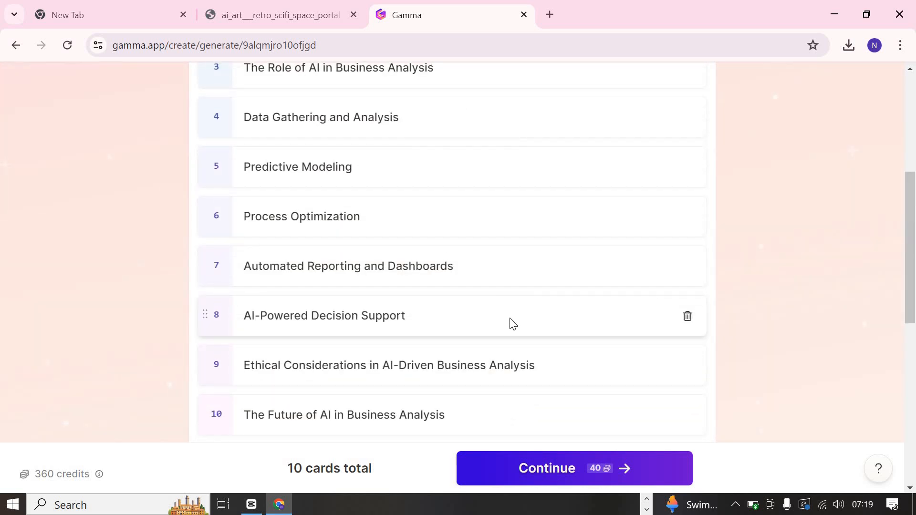
pyautogui.scroll(2, 510, 321)
pyautogui.scroll(-2, 510, 321)
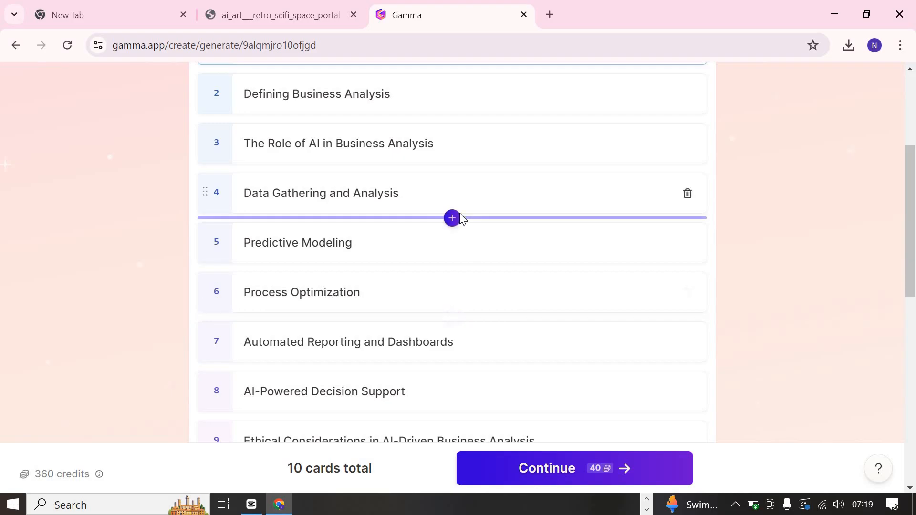
pyautogui.scroll(-3, 460, 218)
pyautogui.scroll(-6, 460, 215)
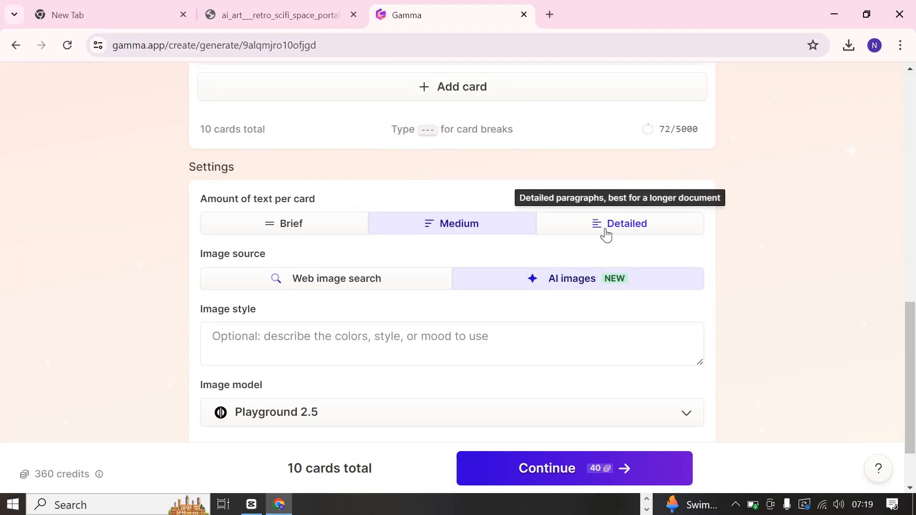
pyautogui.click(606, 234)
# - Set the image model for the AI images to Imagen Flash
pyautogui.scroll(-2, 511, 362)
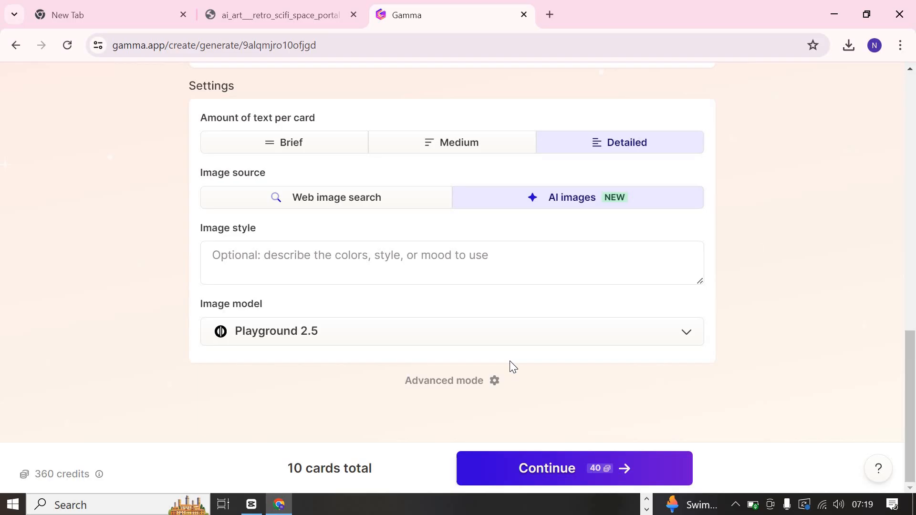
pyautogui.click(607, 333)
pyautogui.scroll(-1, 415, 456)
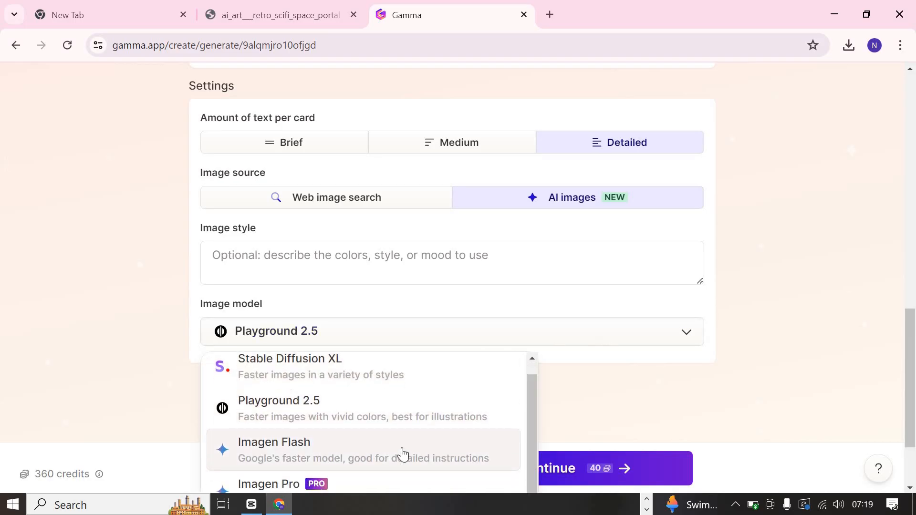
pyautogui.click(403, 455)
pyautogui.scroll(6, 756, 277)
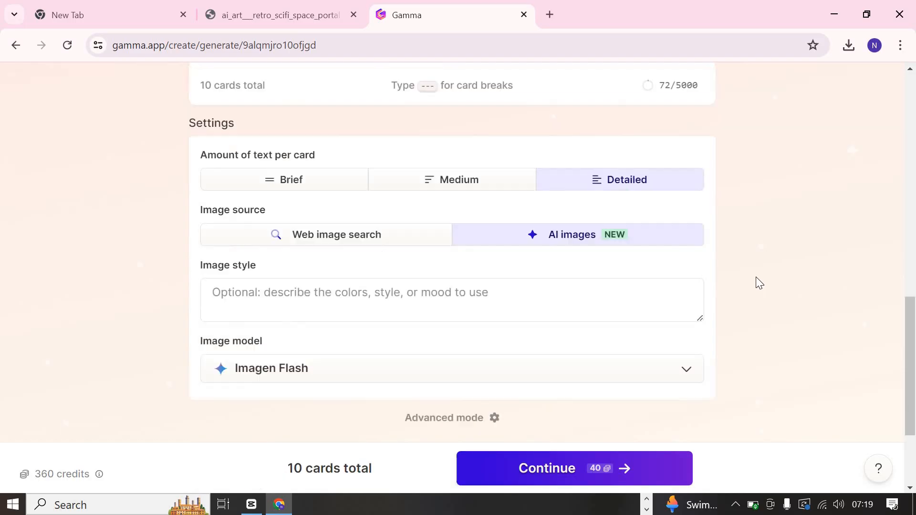
pyautogui.scroll(-7, 757, 282)
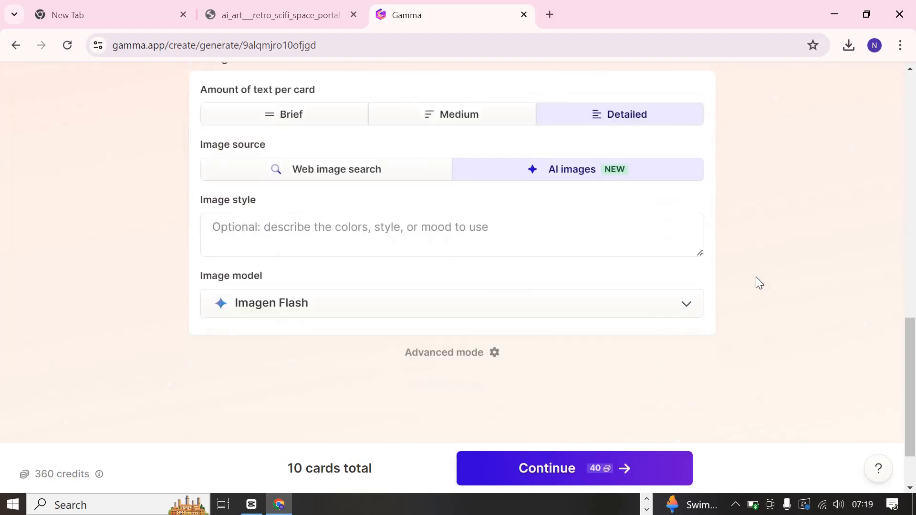
pyautogui.scroll(2, 536, 333)
# - Look over the available image models and recheck the outline cards and generation settings
pyautogui.click(535, 332)
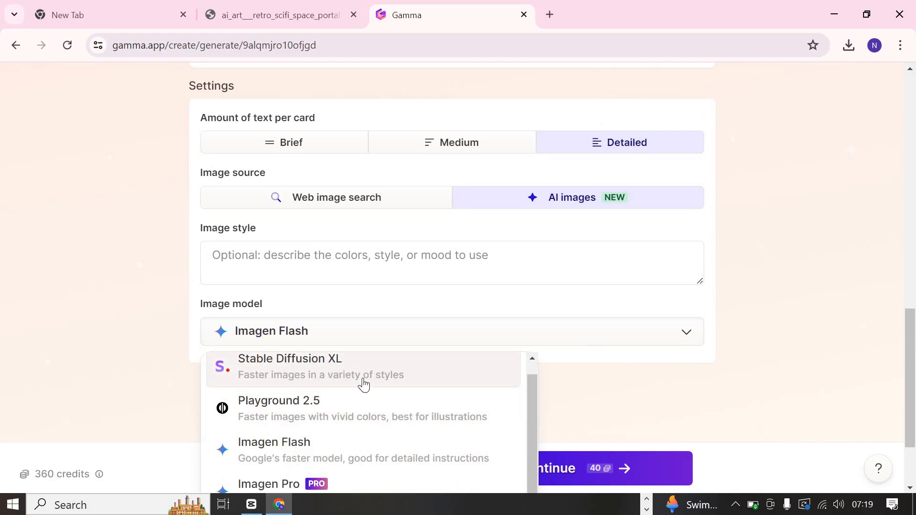
pyautogui.click(747, 278)
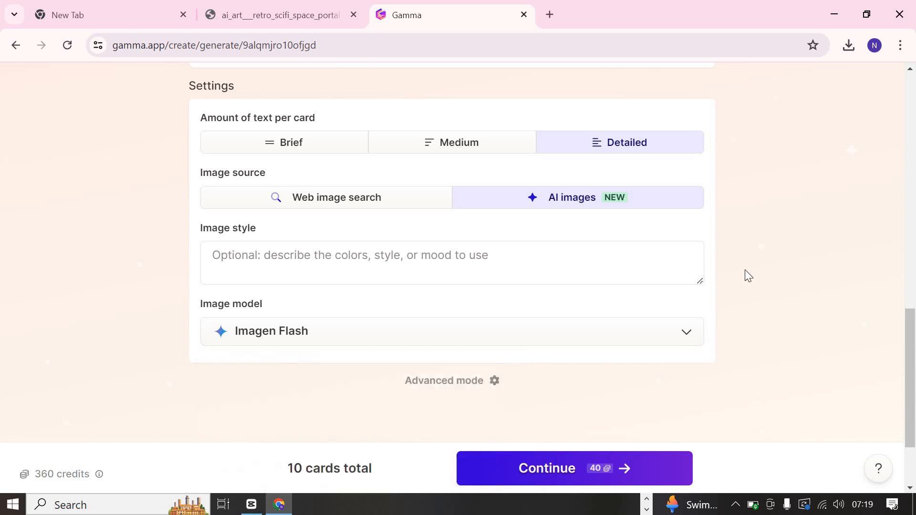
pyautogui.scroll(4, 691, 282)
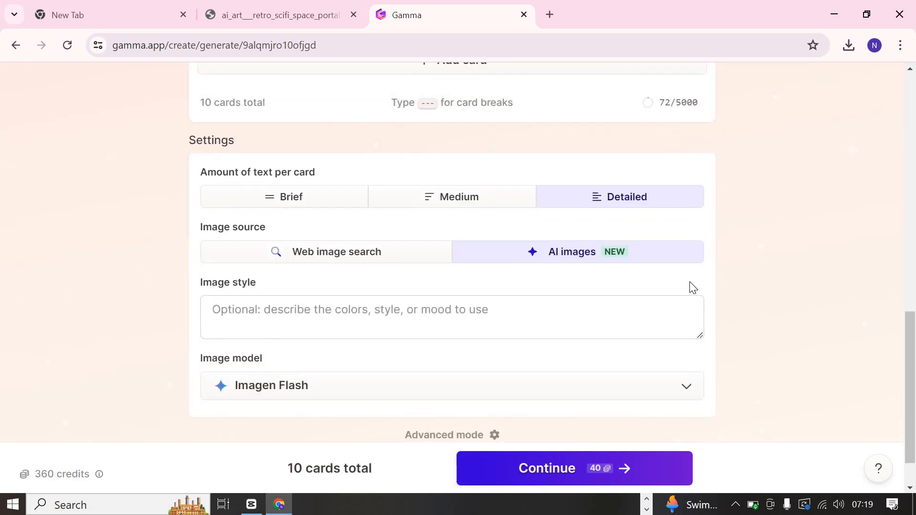
pyautogui.scroll(1, 690, 283)
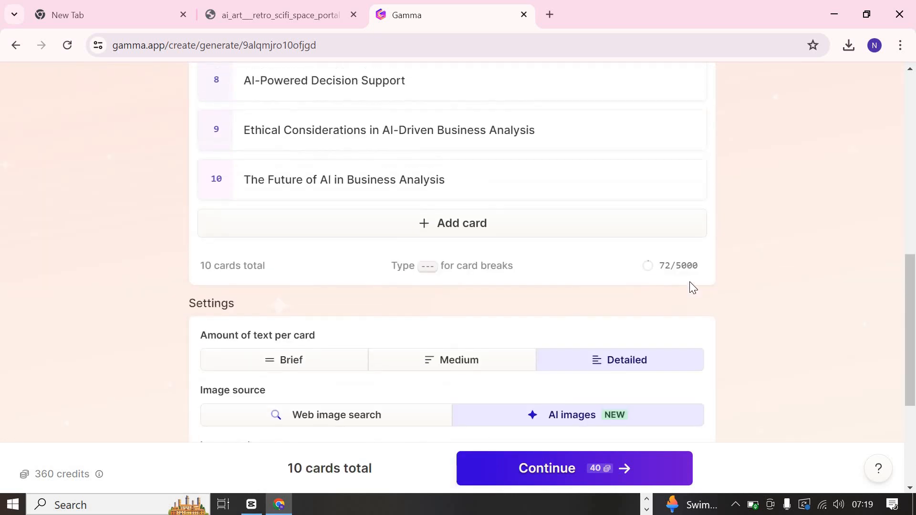
pyautogui.scroll(-1, 690, 283)
pyautogui.scroll(-2, 692, 289)
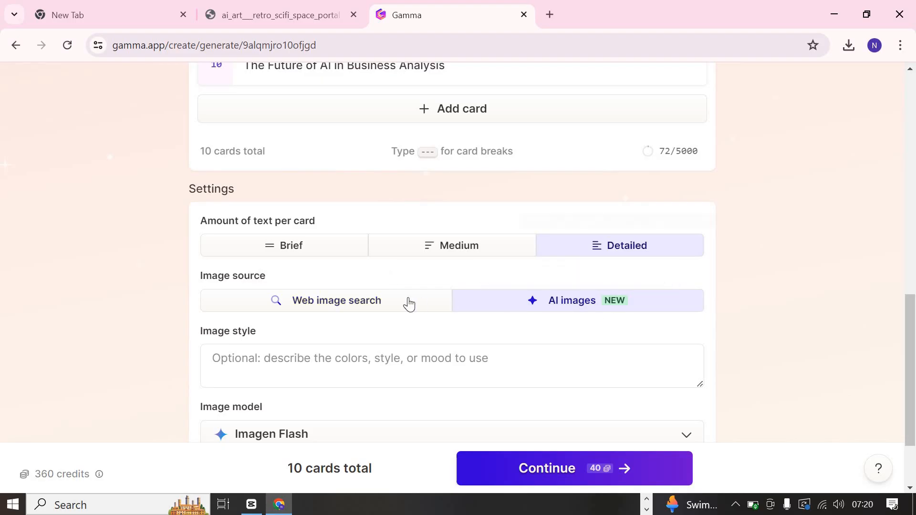
# - Switch the image source to Web image search and review the image license options
pyautogui.click(379, 307)
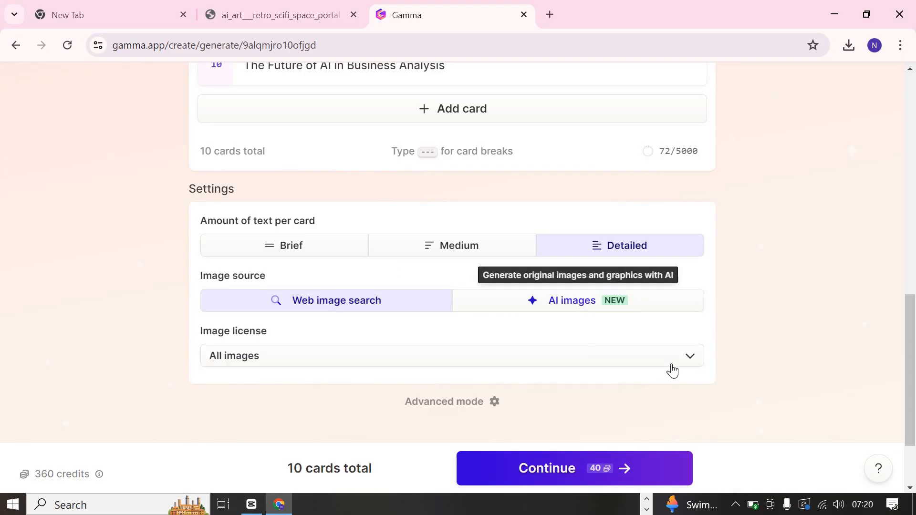
pyautogui.click(687, 360)
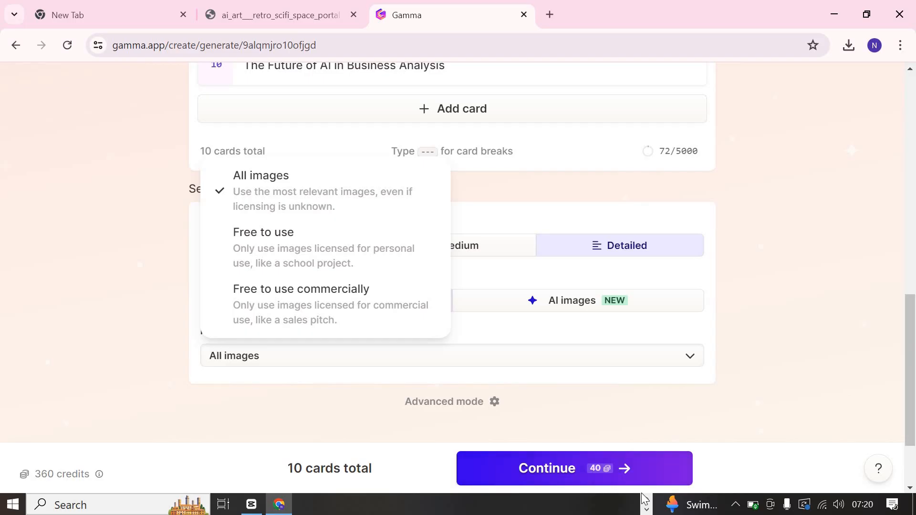
pyautogui.click(645, 511)
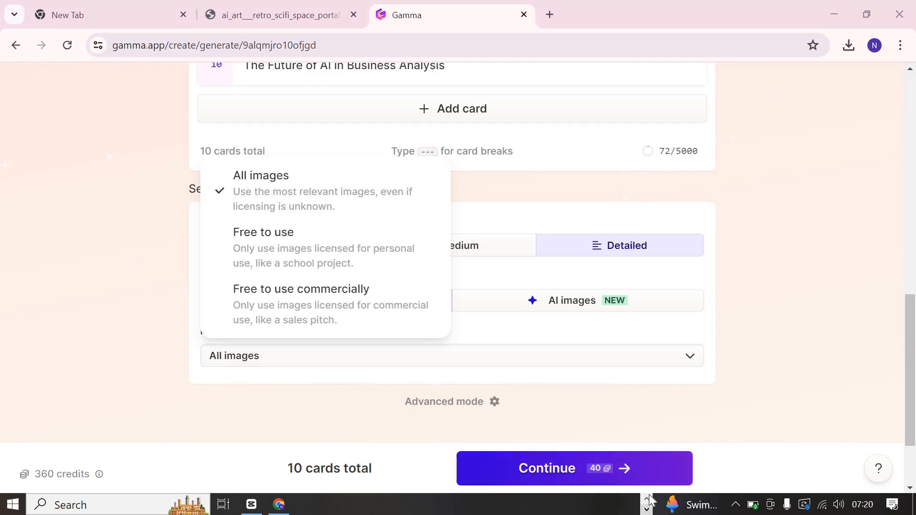
pyautogui.click(648, 499)
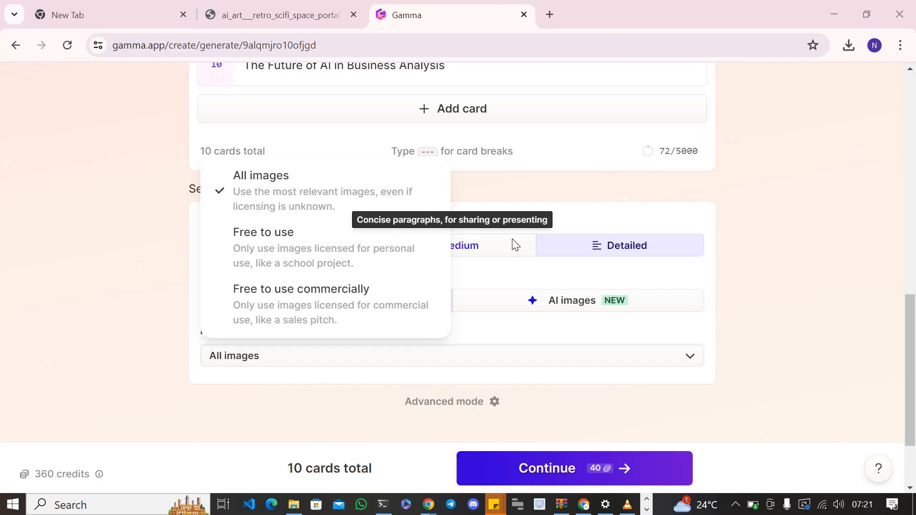
pyautogui.press('super+d')
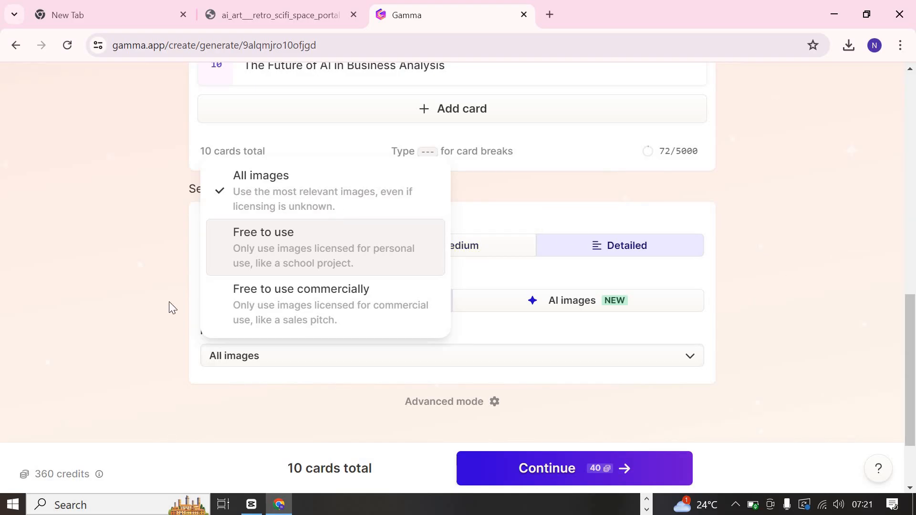
pyautogui.click(493, 262)
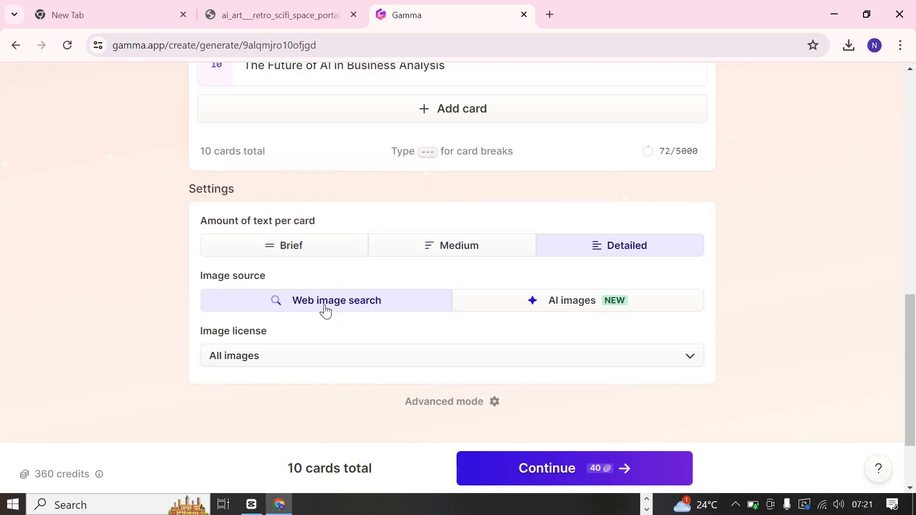
# - Switch the image source back to AI images and select Imagen Flash as the image model
pyautogui.click(535, 305)
pyautogui.scroll(-2, 620, 343)
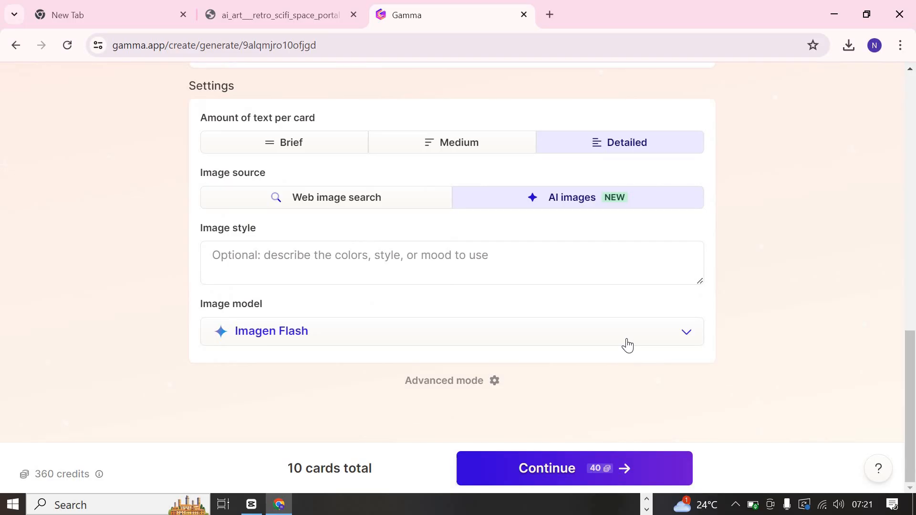
pyautogui.click(626, 340)
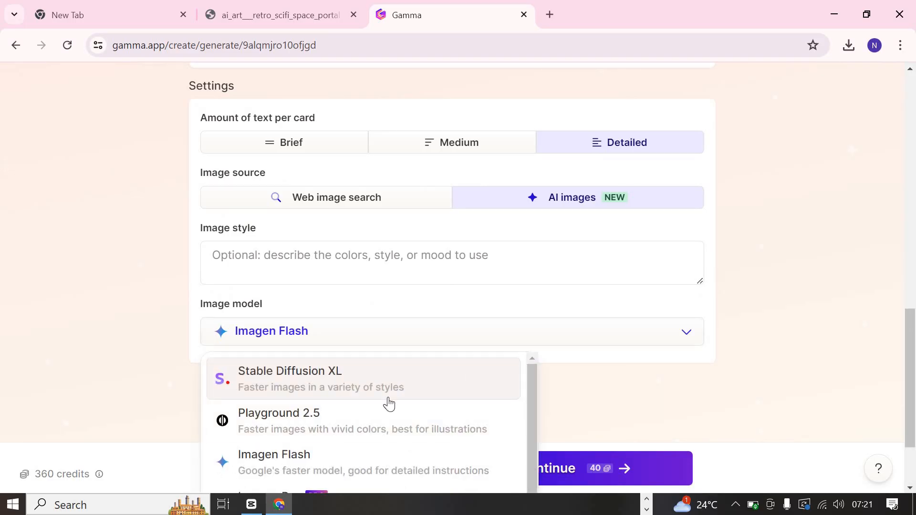
pyautogui.click(358, 464)
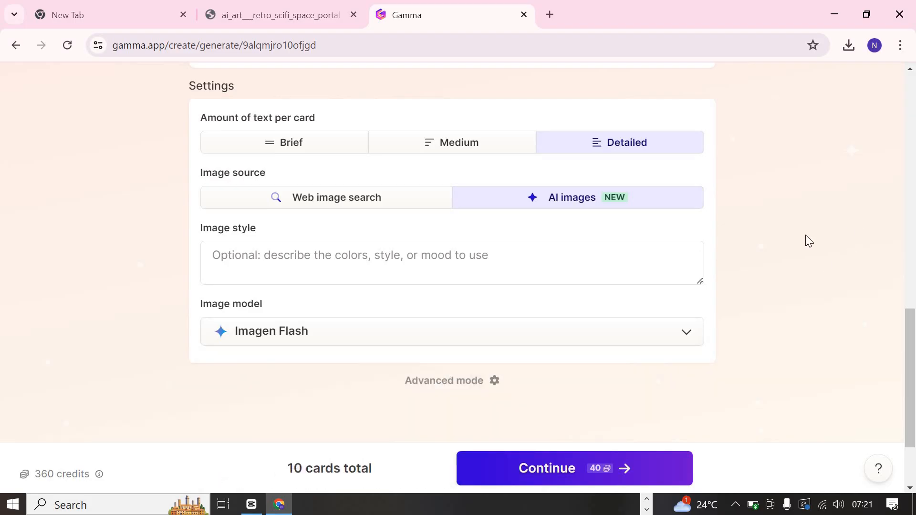
# - Review the ten outline cards and the generation settings, and continue to theme selection
pyautogui.scroll(10, 806, 235)
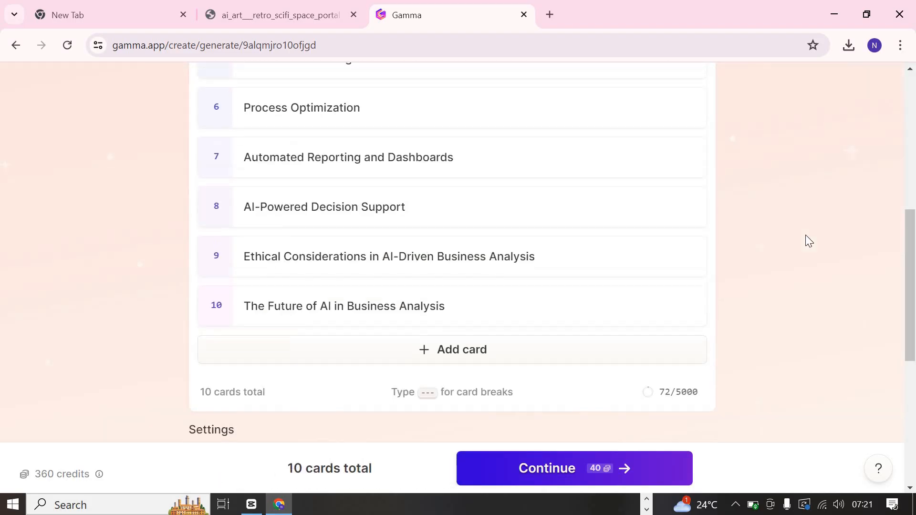
pyautogui.scroll(-2, 806, 235)
pyautogui.scroll(3, 806, 235)
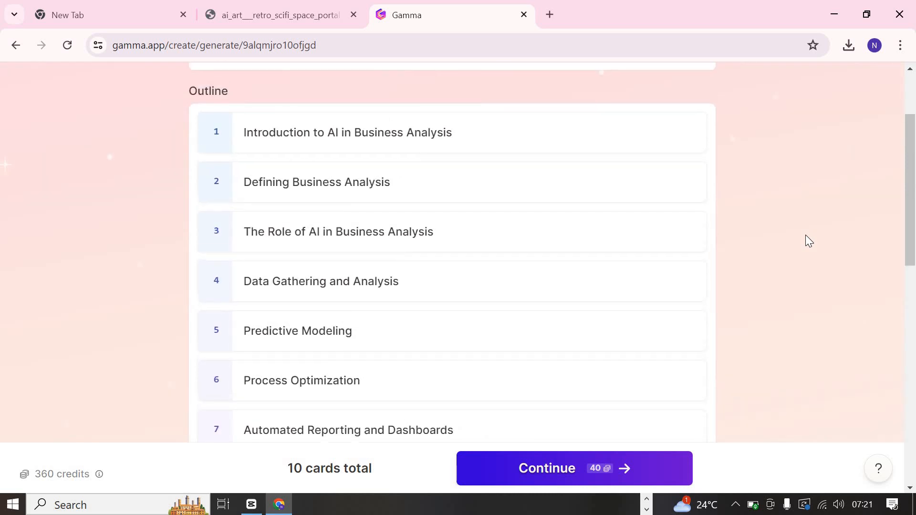
pyautogui.scroll(-1, 806, 235)
pyautogui.scroll(1, 464, 170)
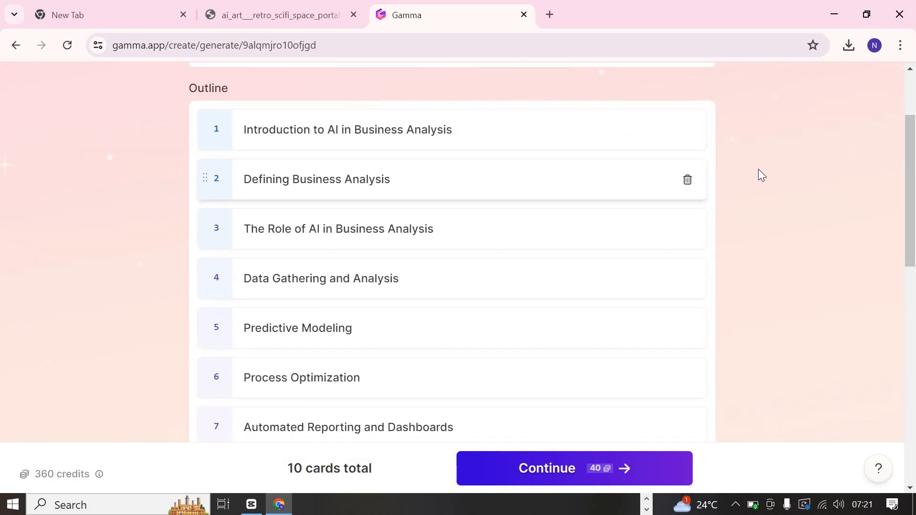
pyautogui.scroll(-1, 485, 169)
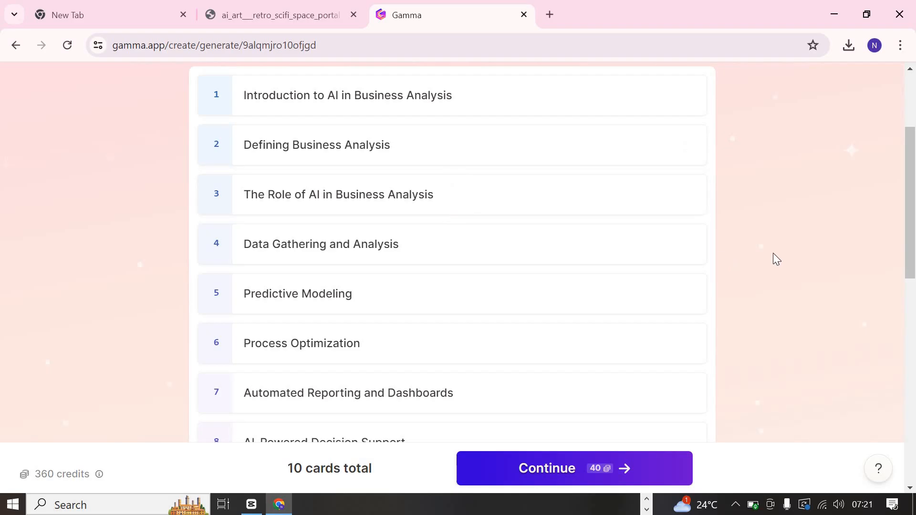
pyautogui.scroll(-2, 773, 253)
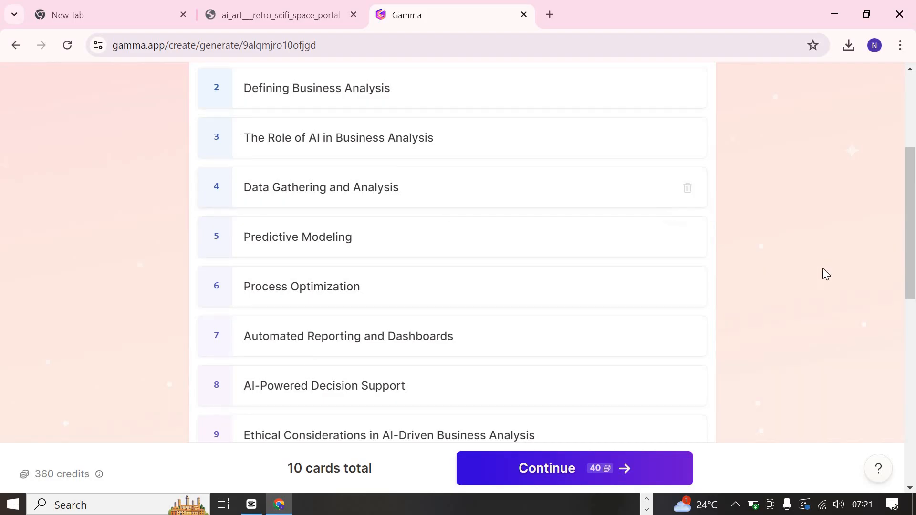
pyautogui.scroll(-2, 793, 271)
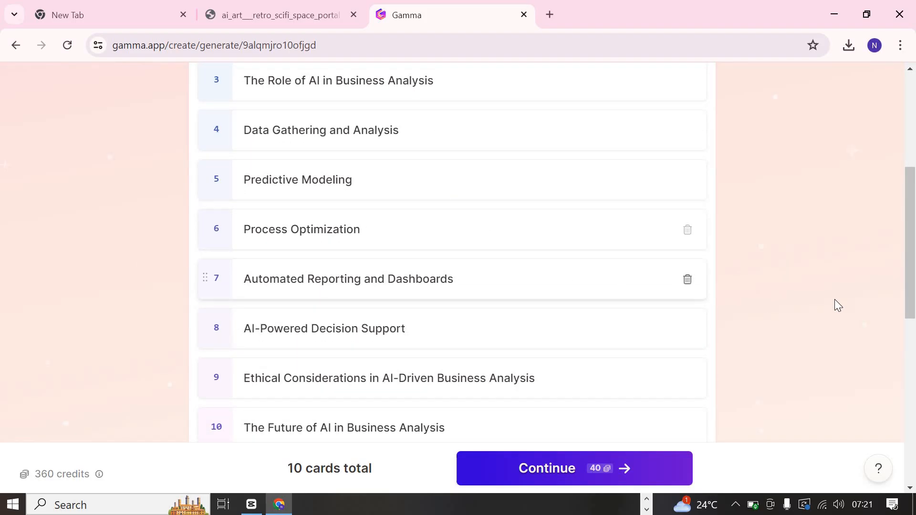
pyautogui.scroll(-2, 838, 305)
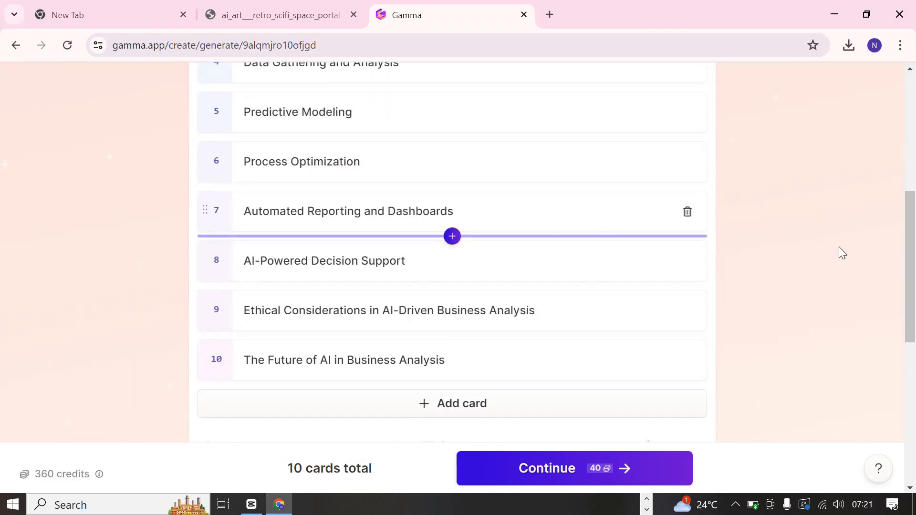
pyautogui.scroll(-1, 843, 253)
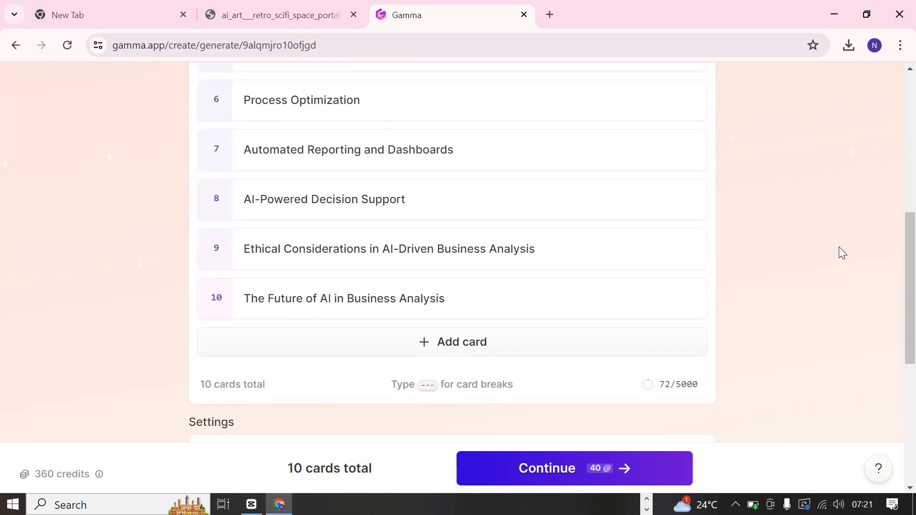
pyautogui.scroll(-1, 716, 249)
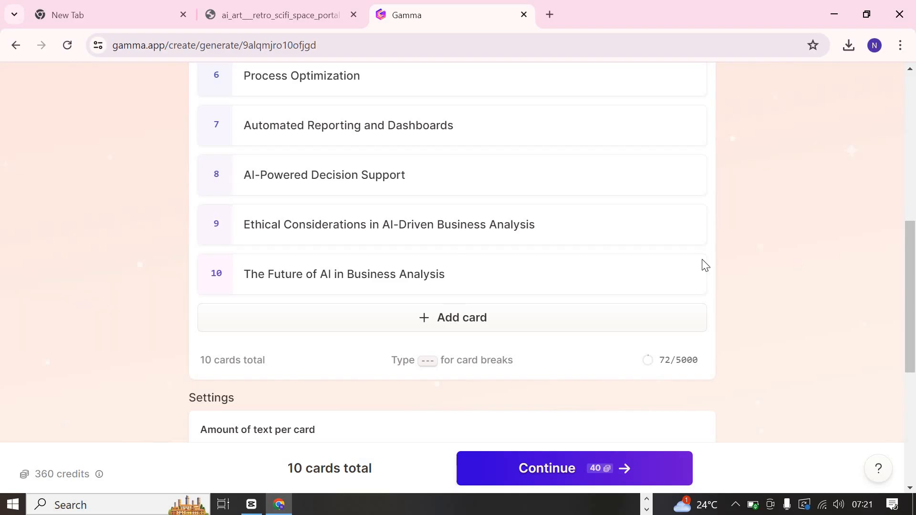
pyautogui.scroll(-1, 706, 266)
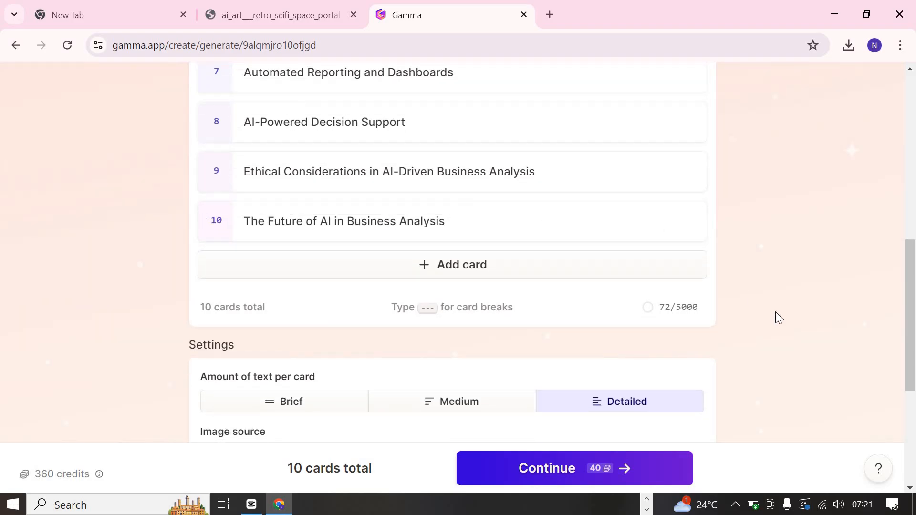
pyautogui.scroll(-6, 775, 311)
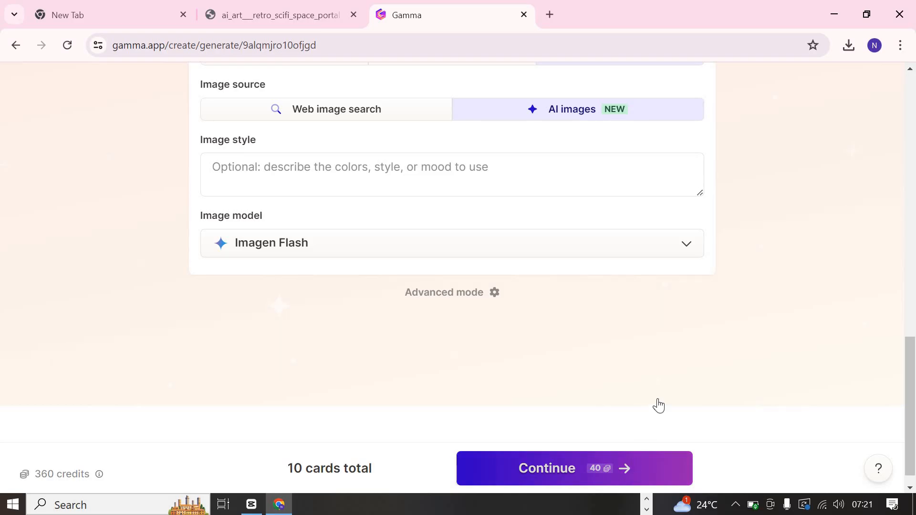
pyautogui.click(590, 483)
# - Try out the Pistachio, Aurum, Atacama and Slate themes on the theme preview
pyautogui.scroll(-2, 746, 266)
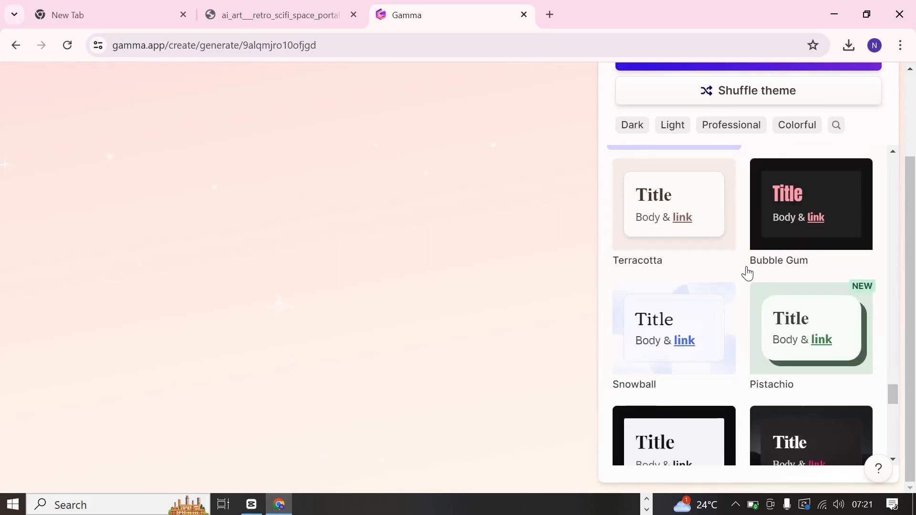
pyautogui.scroll(-1, 747, 273)
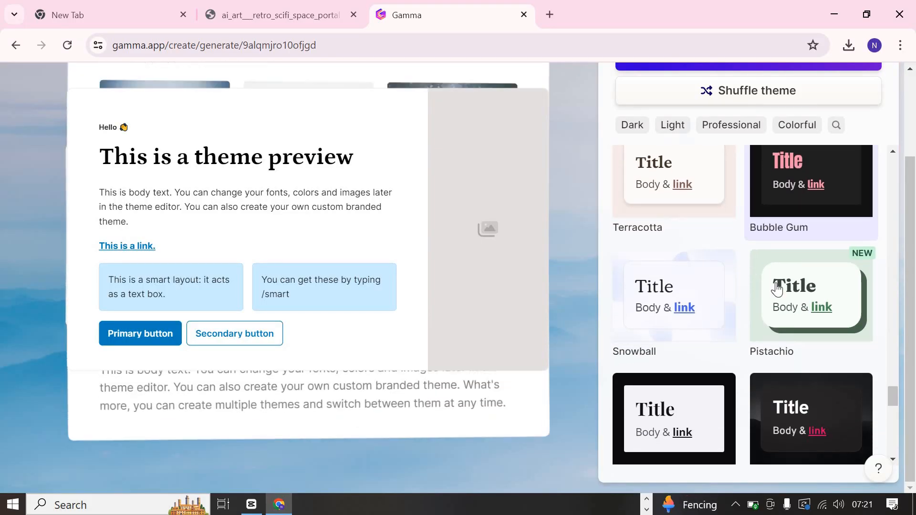
pyautogui.click(780, 289)
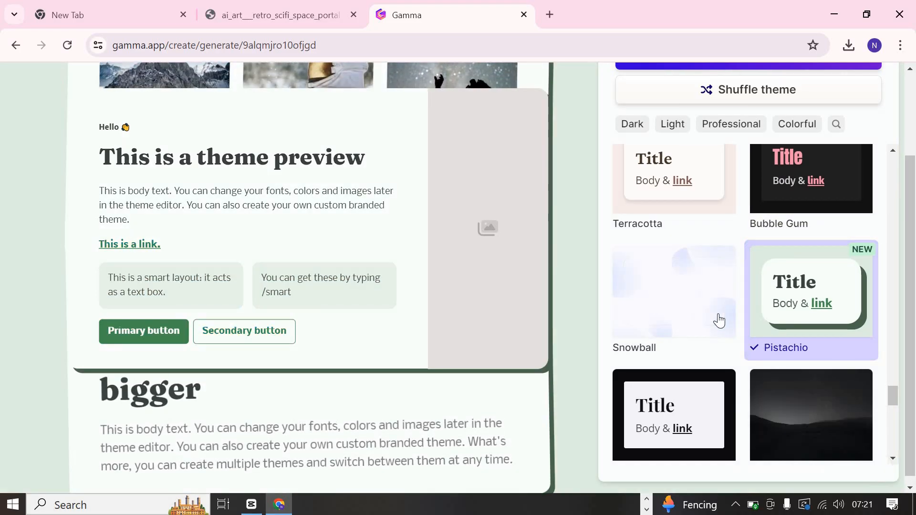
pyautogui.scroll(-4, 716, 322)
pyautogui.click(794, 327)
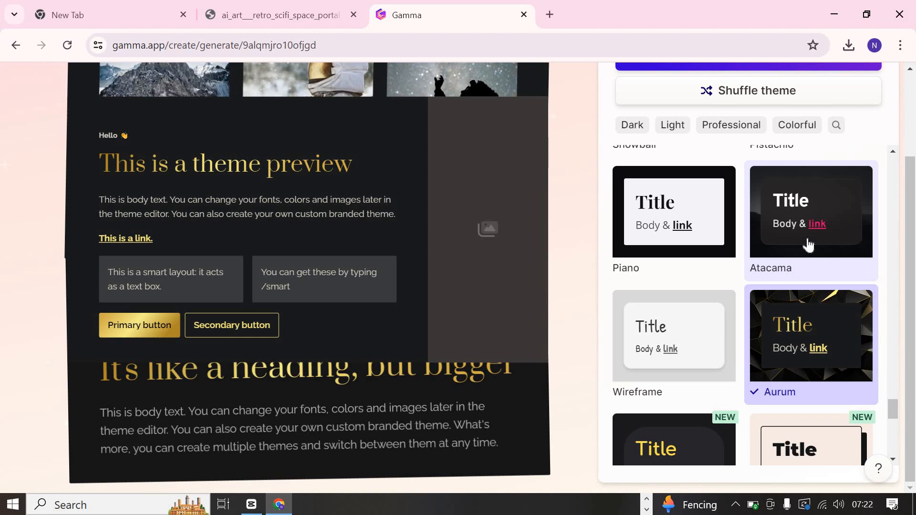
pyautogui.click(808, 243)
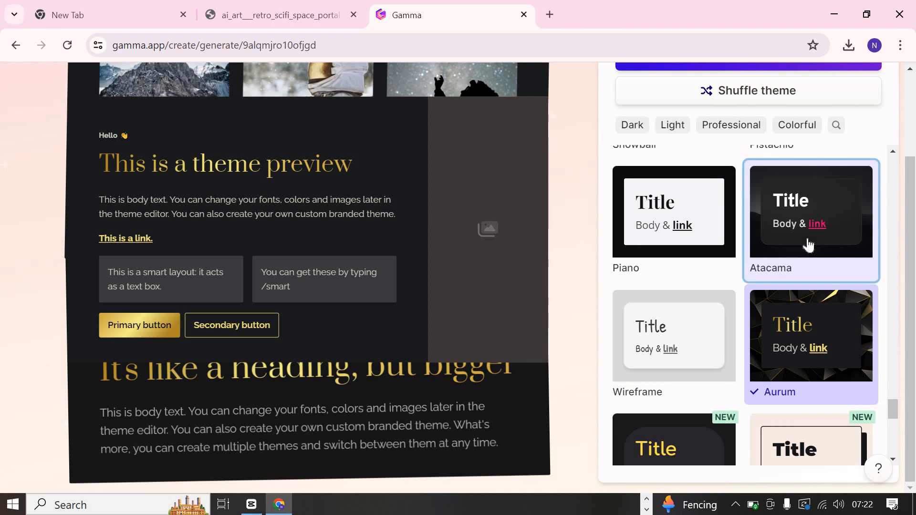
pyautogui.scroll(-8, 779, 370)
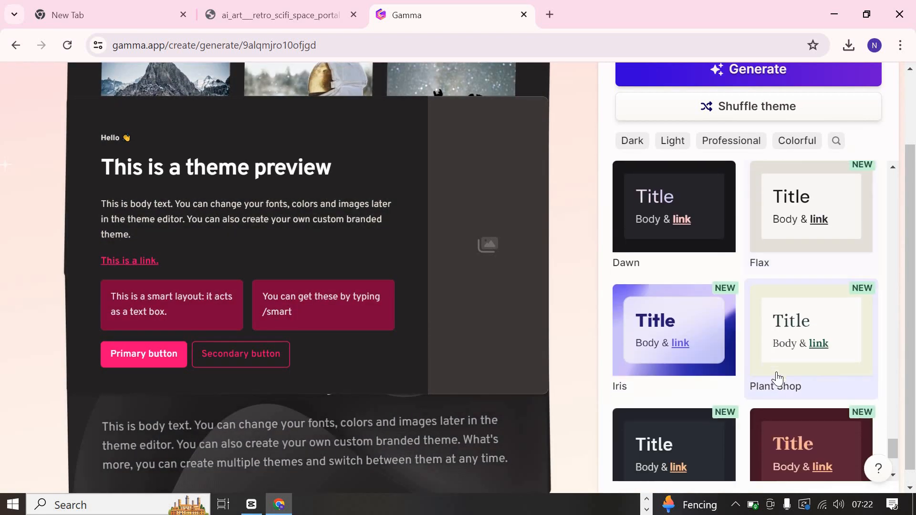
pyautogui.scroll(-2, 778, 378)
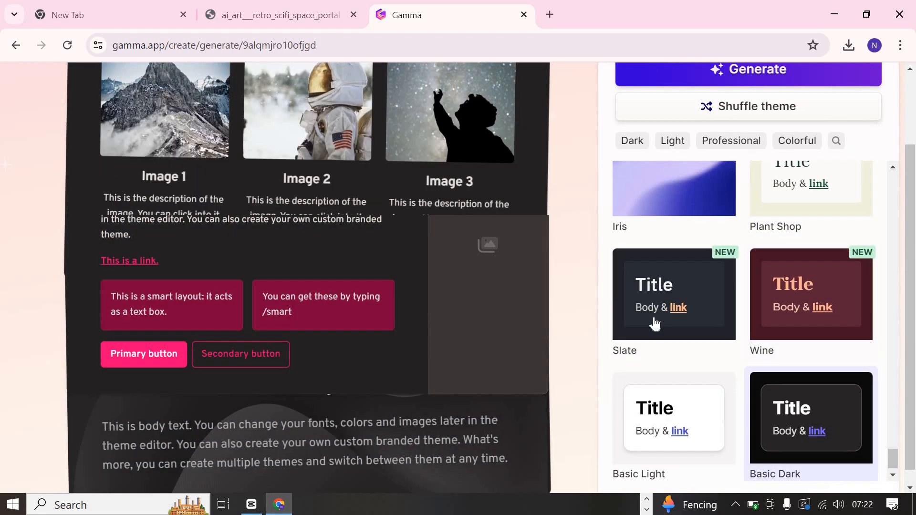
pyautogui.click(655, 324)
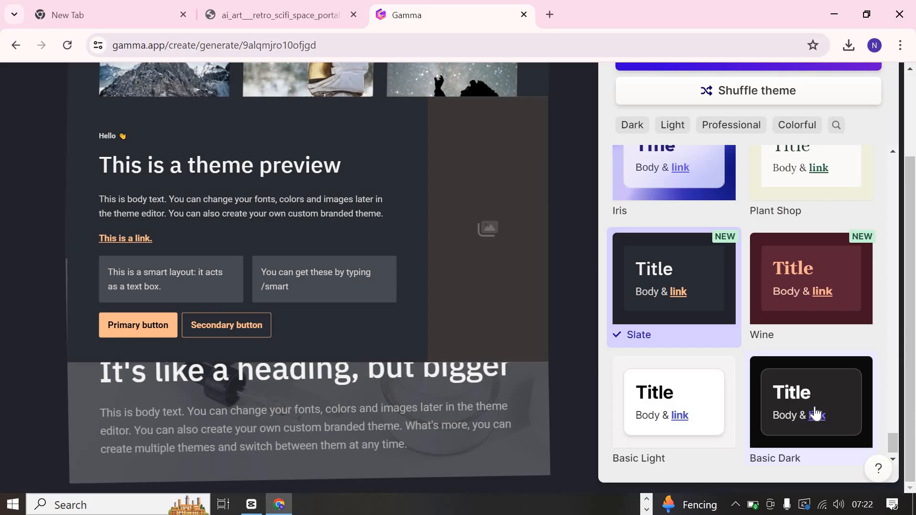
# - Apply the Basic Dark theme and generate the presentation
pyautogui.click(815, 415)
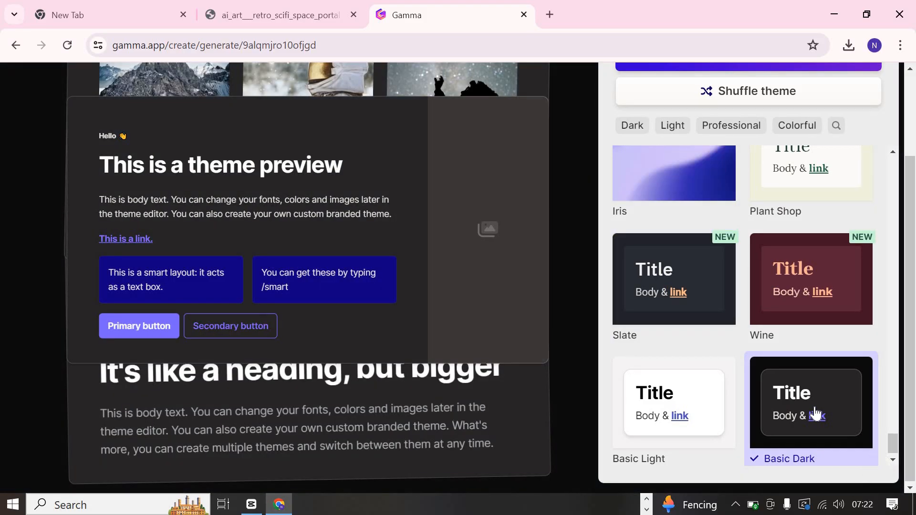
pyautogui.scroll(20, 816, 415)
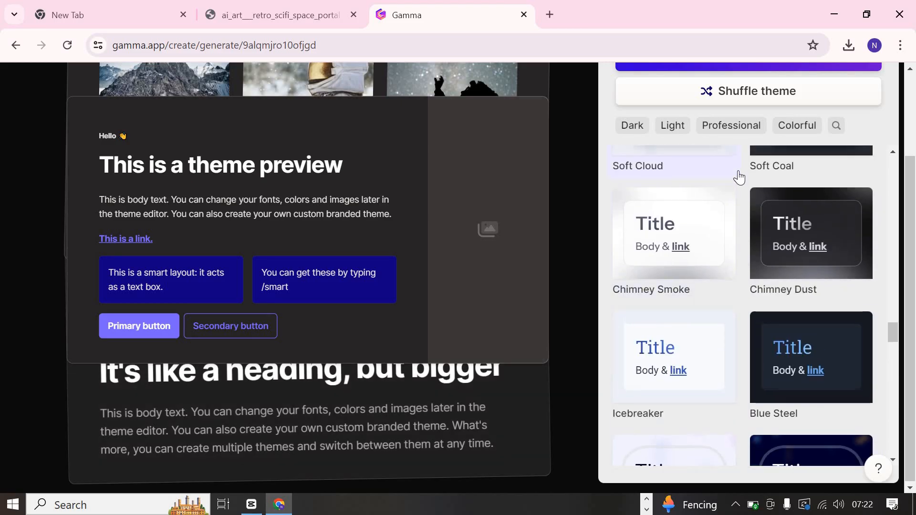
pyautogui.scroll(15, 740, 177)
pyautogui.scroll(5, 739, 178)
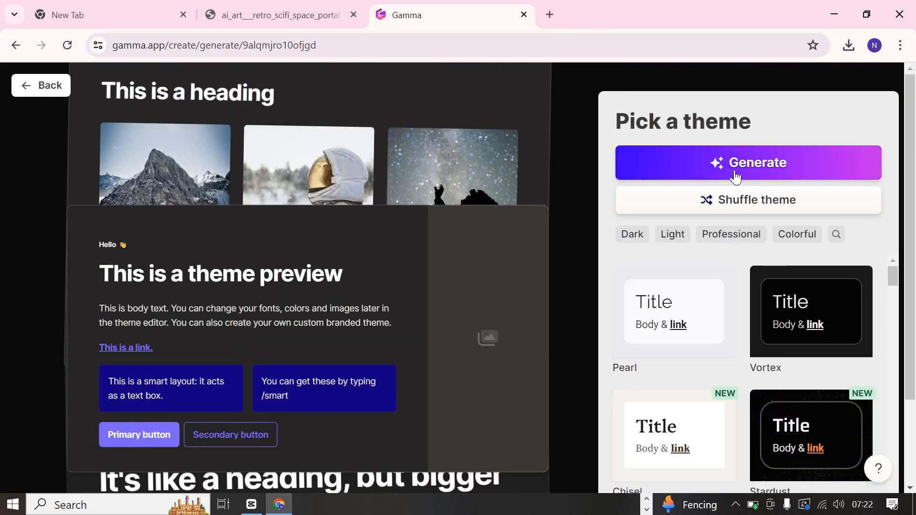
pyautogui.click(747, 160)
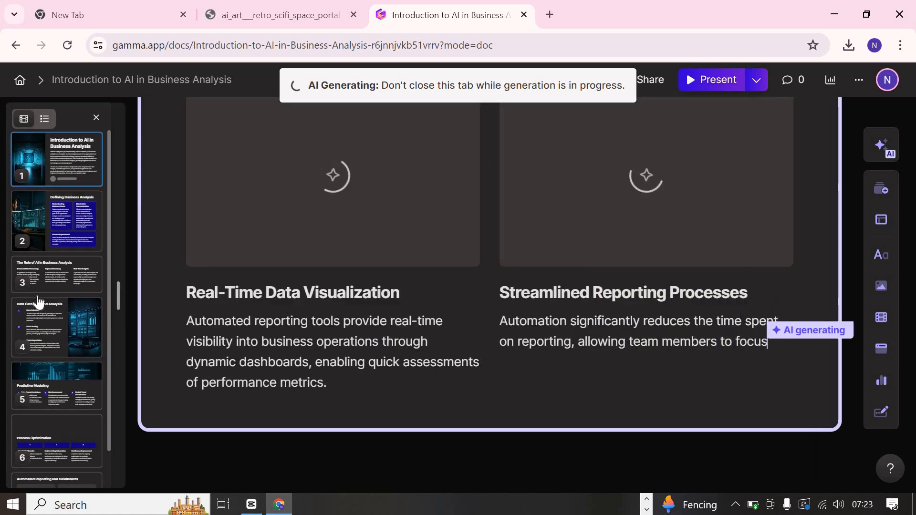
# - Check the generated cards in the thumbnail list and hide the feedback prompt below the last card
pyautogui.scroll(-1, 39, 302)
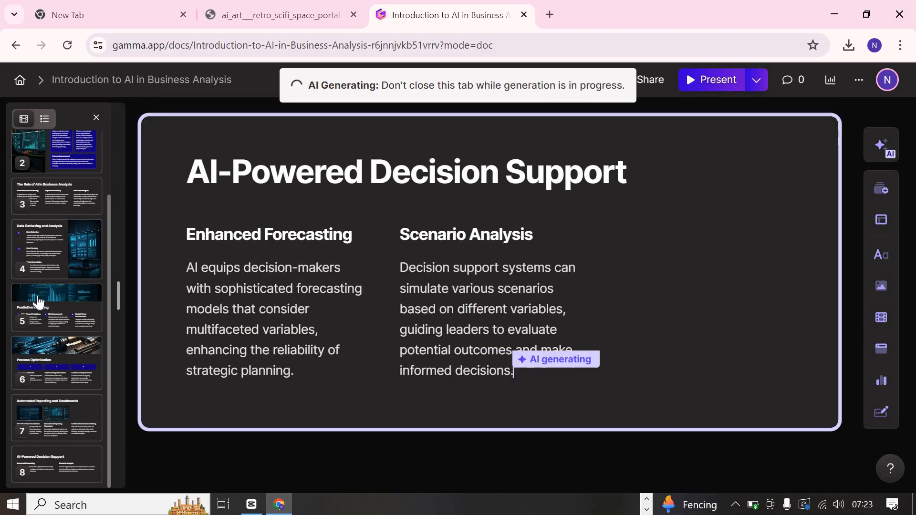
pyautogui.scroll(2, 39, 302)
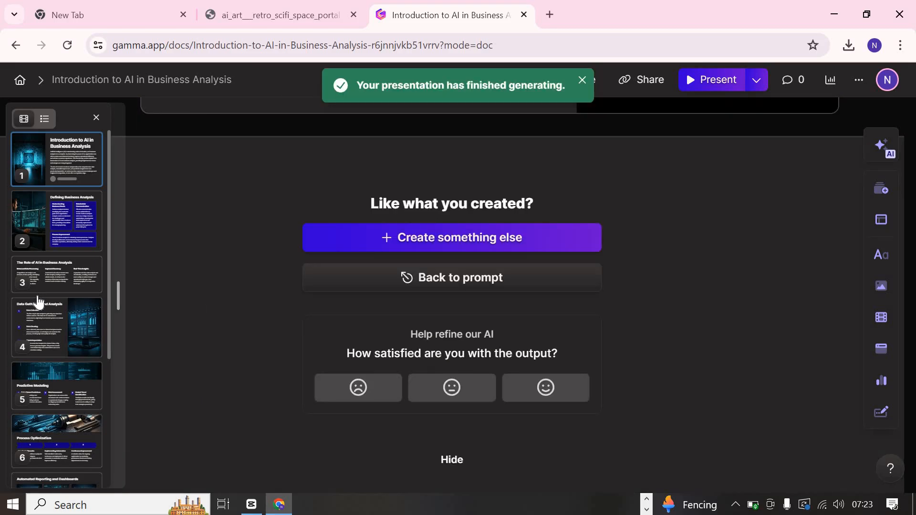
pyautogui.click(438, 459)
pyautogui.scroll(-4, 54, 297)
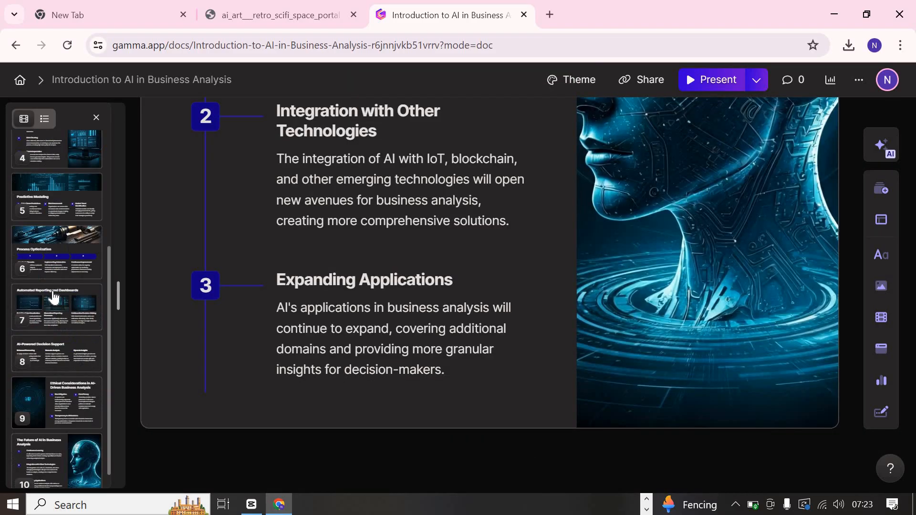
pyautogui.scroll(5, 53, 297)
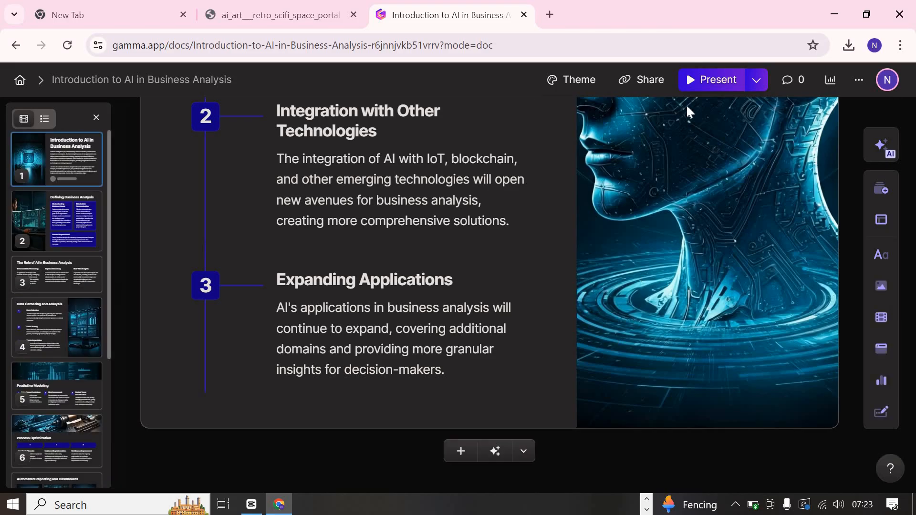
# - Present the business analysis deck and go back from the last card to the introduction card
pyautogui.click(708, 81)
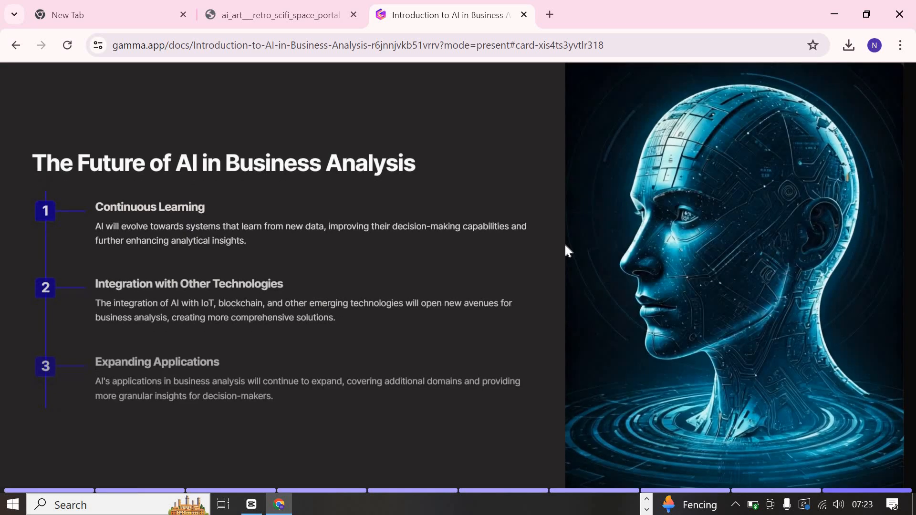
pyautogui.scroll(4, 566, 248)
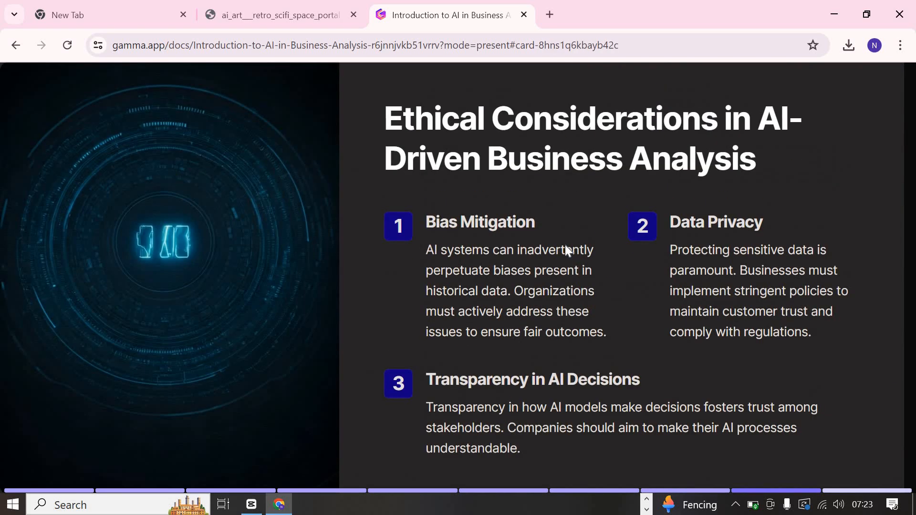
pyautogui.scroll(5, 565, 244)
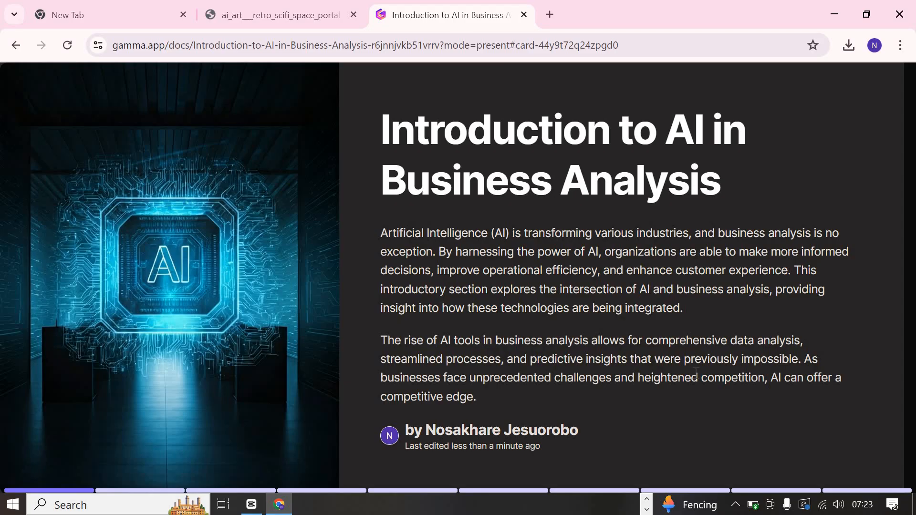
# - Page forward through the presented cards from the introduction to "The Future of AI in Business Analysis"
pyautogui.press('Right')
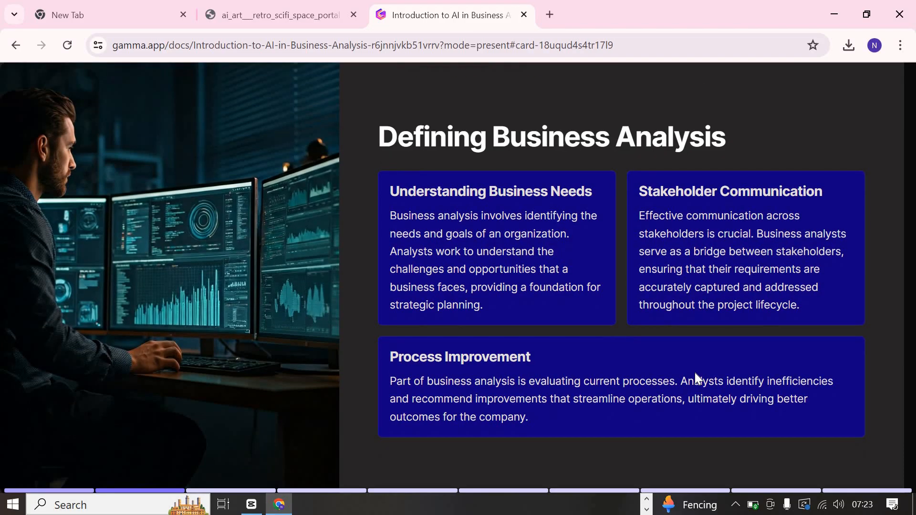
pyautogui.press('Right')
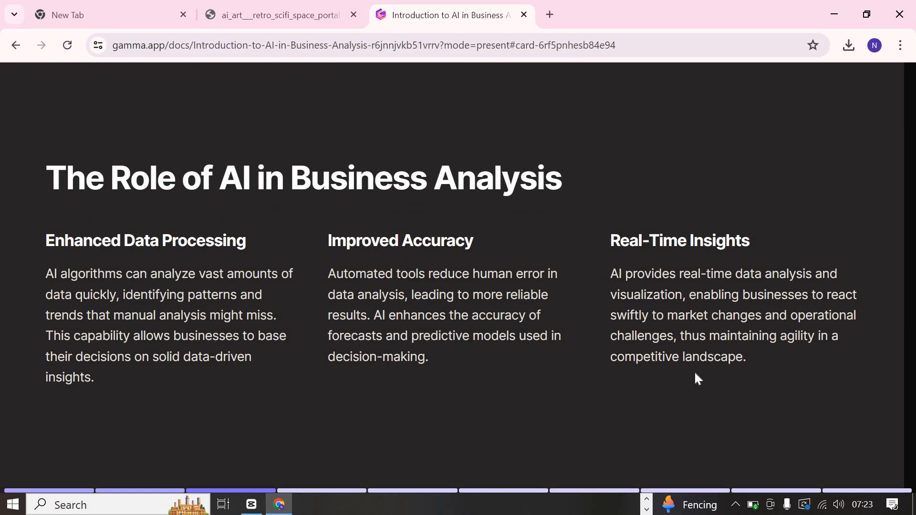
pyautogui.press('Right')
pyautogui.press('Right')
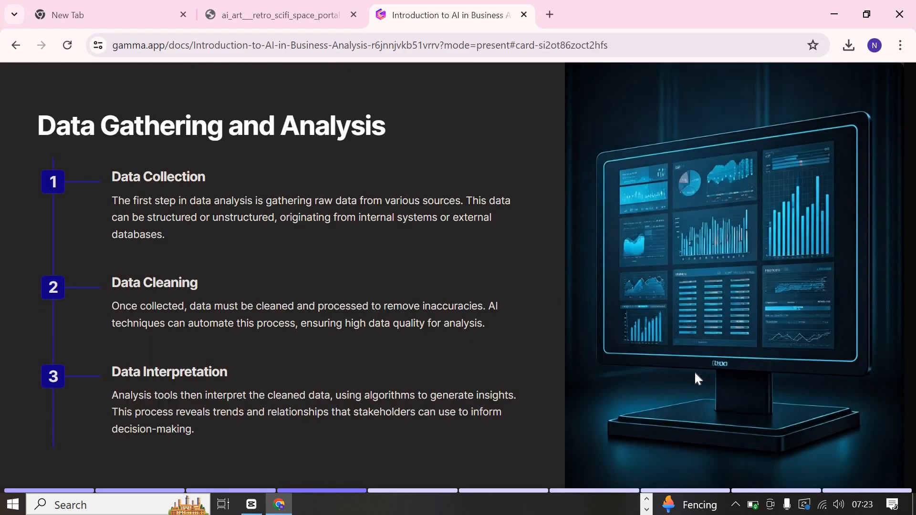
pyautogui.press('Right')
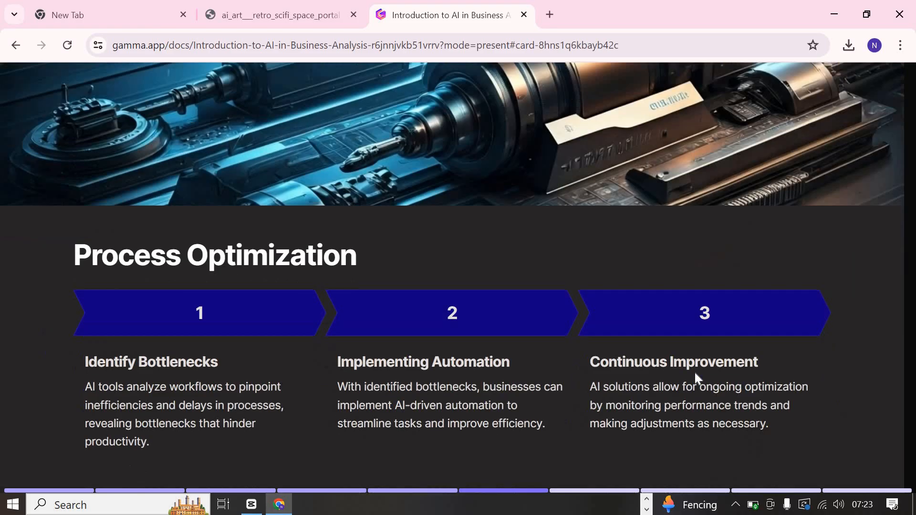
pyautogui.press('Right')
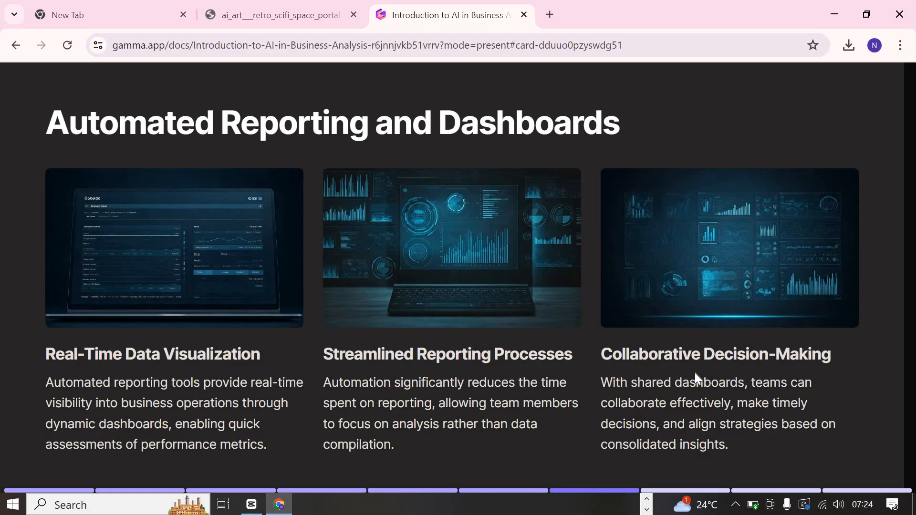
pyautogui.press('Right')
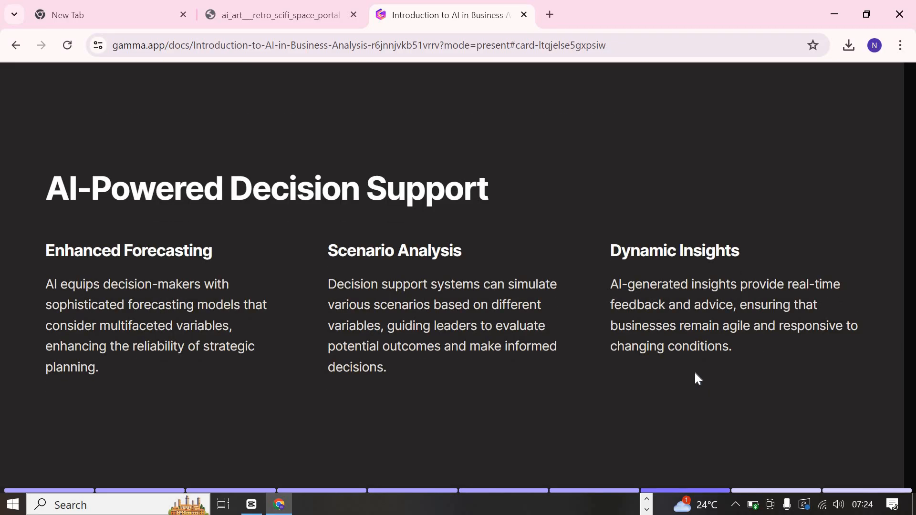
pyautogui.press('Right')
pyautogui.press('Left')
pyautogui.press('Right')
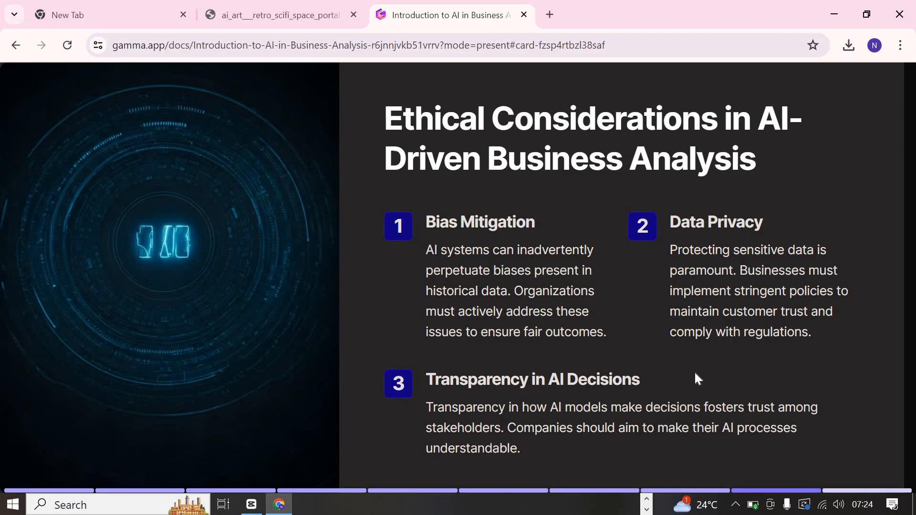
pyautogui.press('Right')
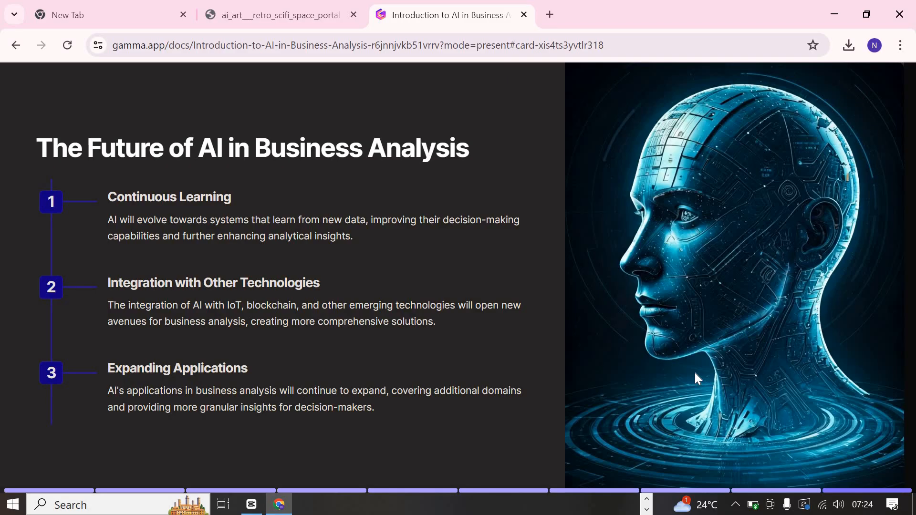
# - Page back through the presented cards to the introduction card and exit the presentation view
pyautogui.press('Left')
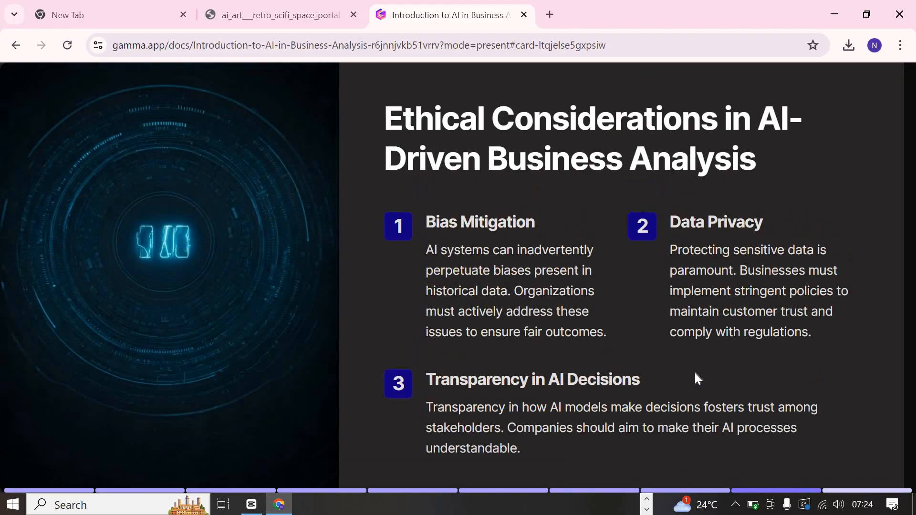
pyautogui.press('Left')
pyautogui.press('Right')
pyautogui.press('Right')
pyautogui.press('Left')
pyautogui.press('Left')
pyautogui.press('Left')
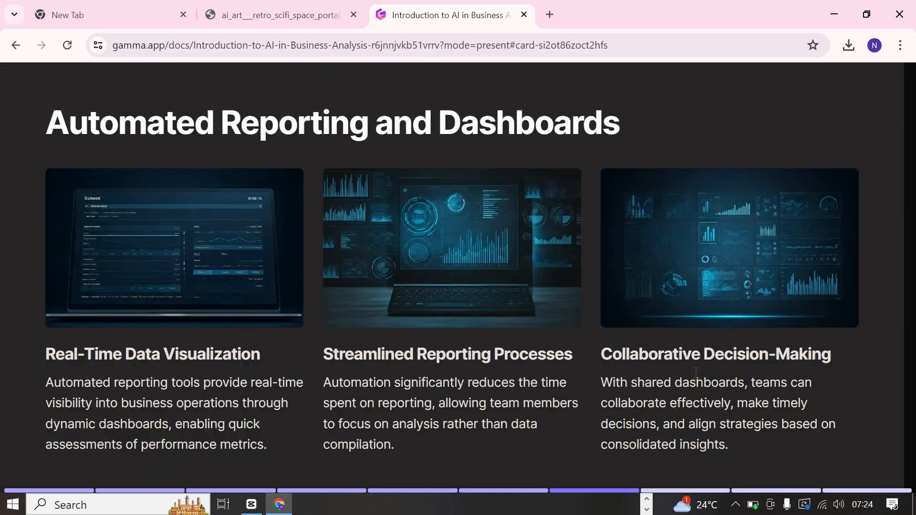
pyautogui.press('Left')
pyautogui.press('Left')
pyautogui.press('Left')
pyautogui.press('Left')
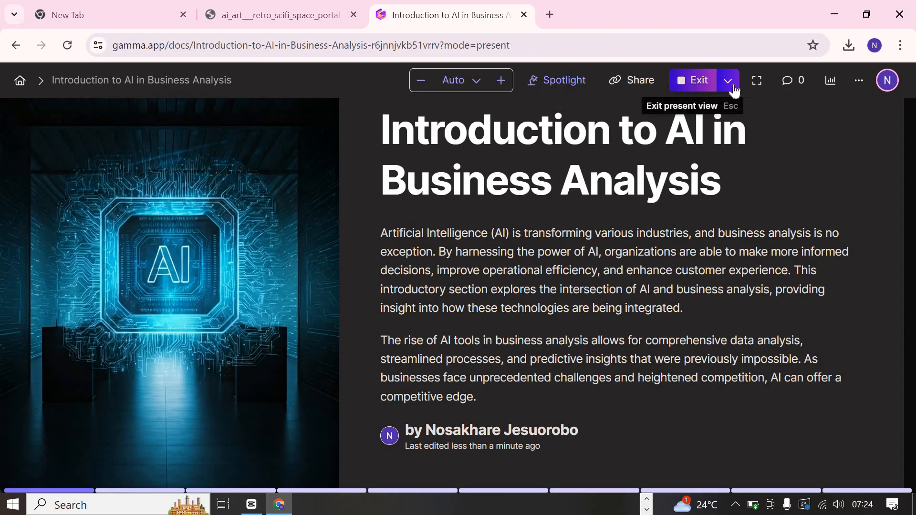
pyautogui.press('Escape')
# - Export the "Introduction to AI in Business Analysis" deck to PowerPoint and close the sharing dialog
pyautogui.click(858, 81)
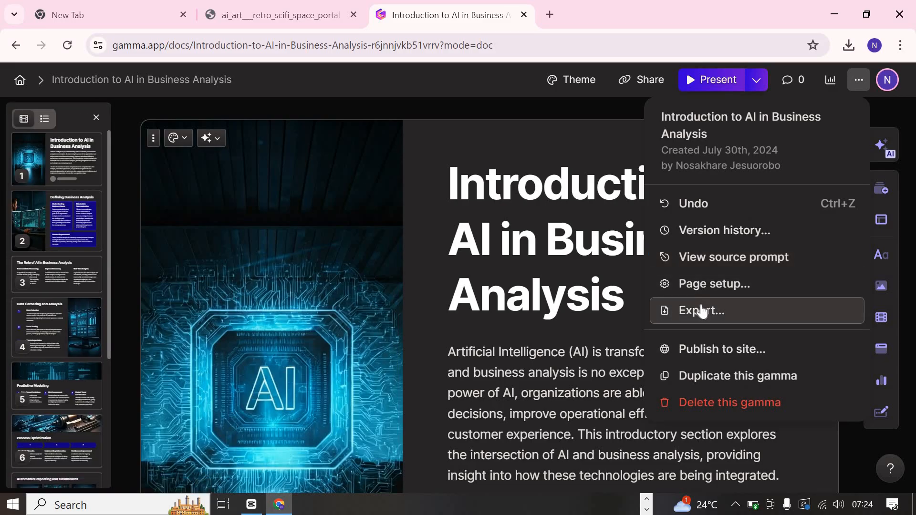
pyautogui.click(701, 310)
pyautogui.click(510, 312)
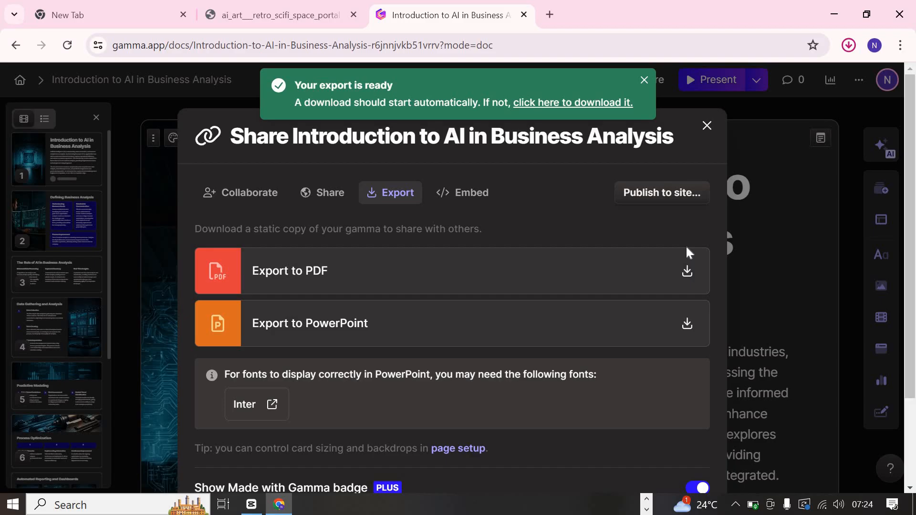
pyautogui.click(789, 242)
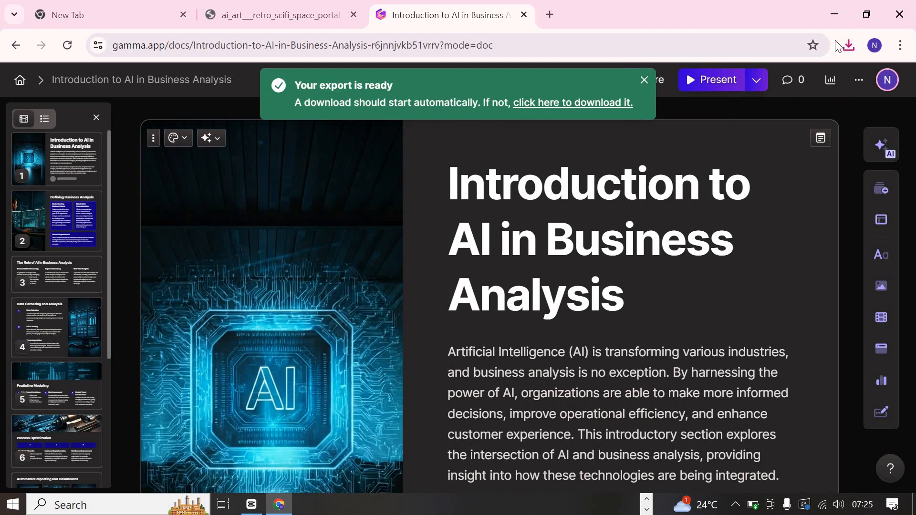